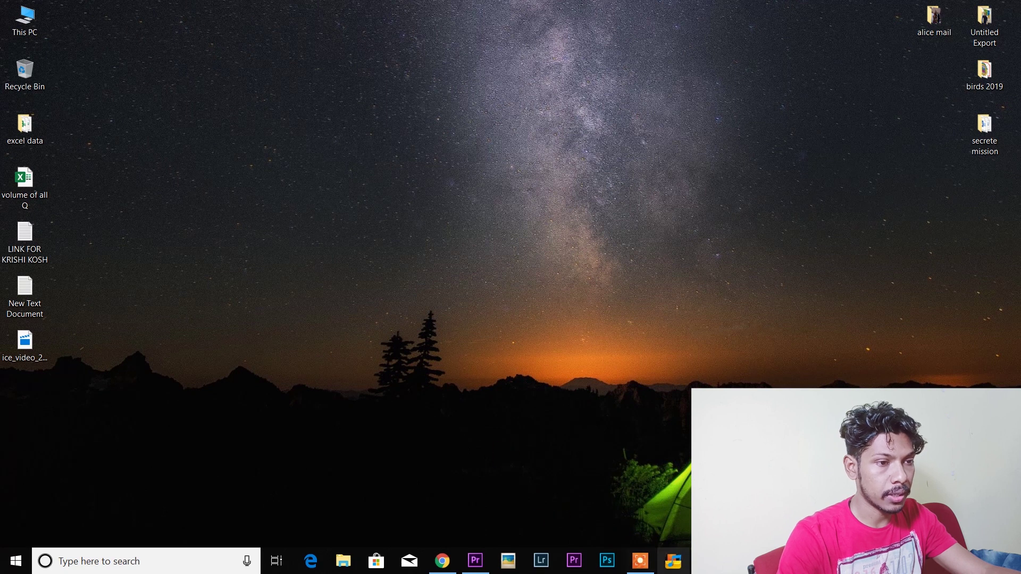
- Copy the seedling height values in C6:G9 of the ALL MEAN DATA workbook
left_click(672, 561)
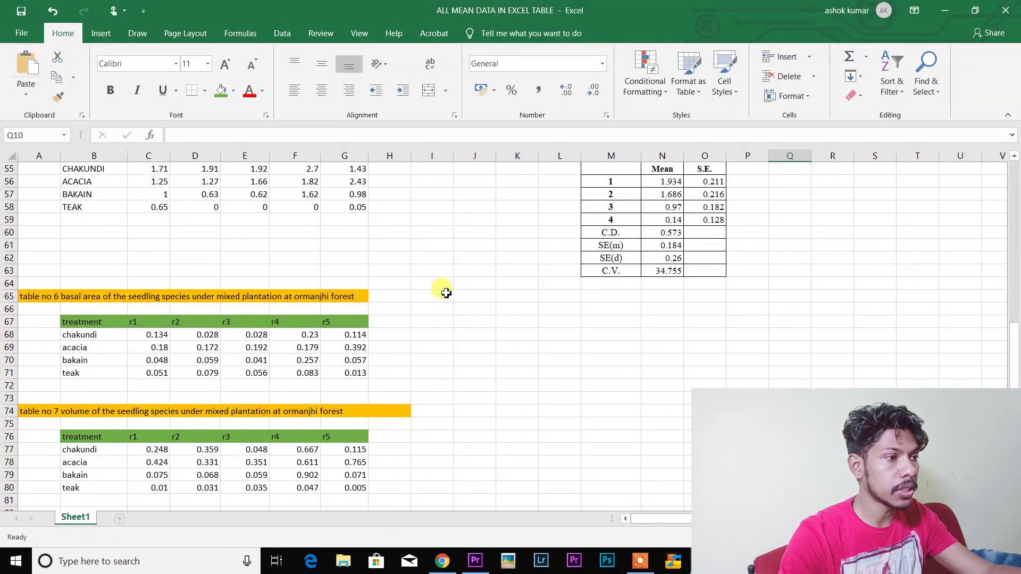
scroll(446, 293, "up", 10)
scroll(446, 293, "up", 10)
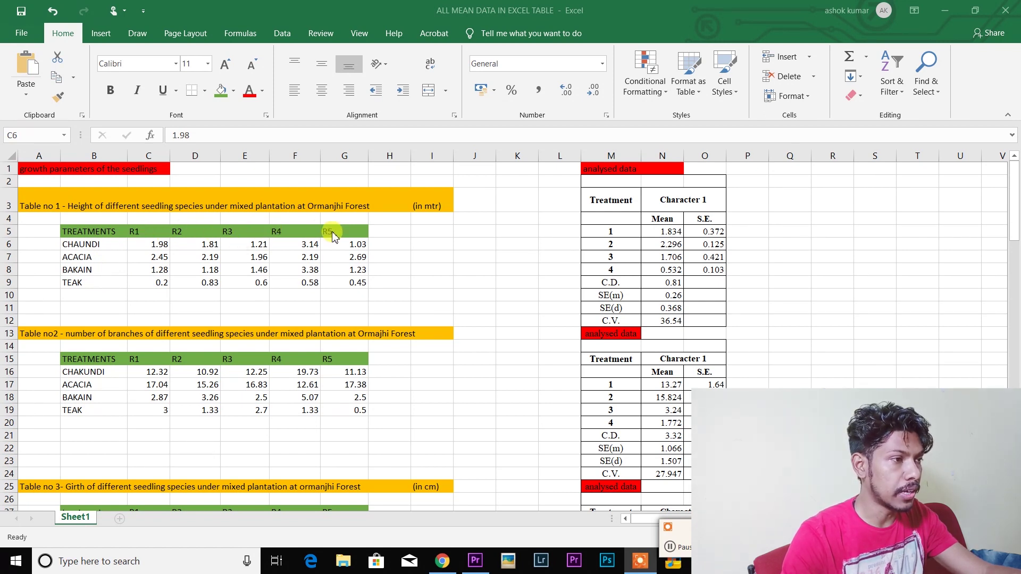
left_click(158, 244)
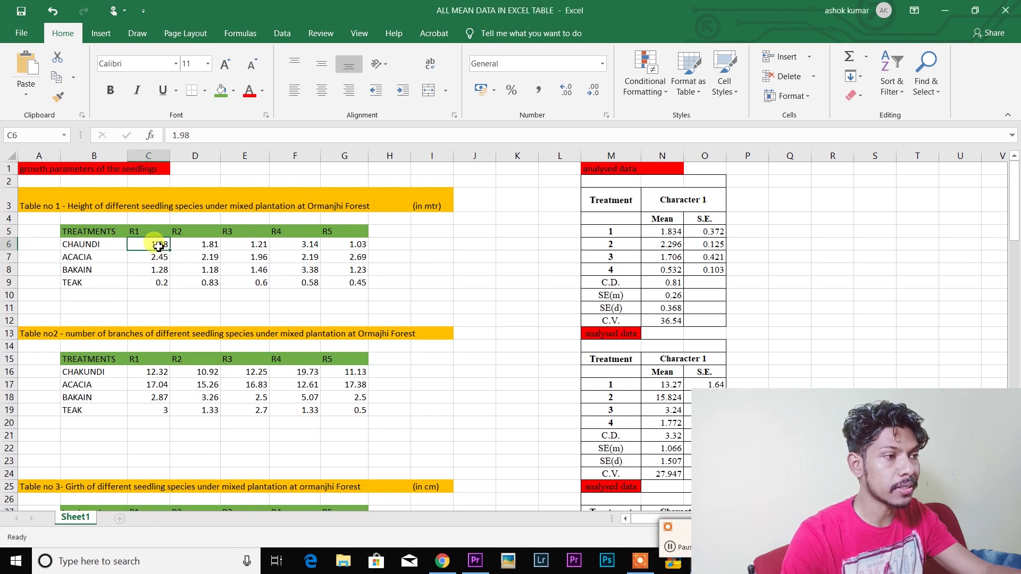
key("shift+Right")
key("shift+Right")
key("shift+Right")
key("shift+Right")
key("shift+Down")
key("shift+Down")
key("shift+Down")
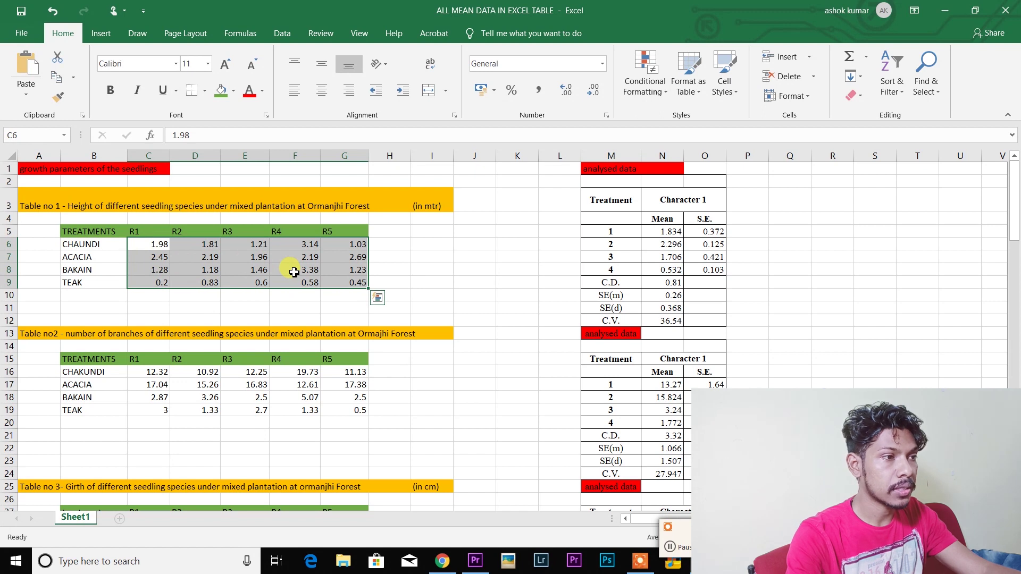
key("ctrl+c")
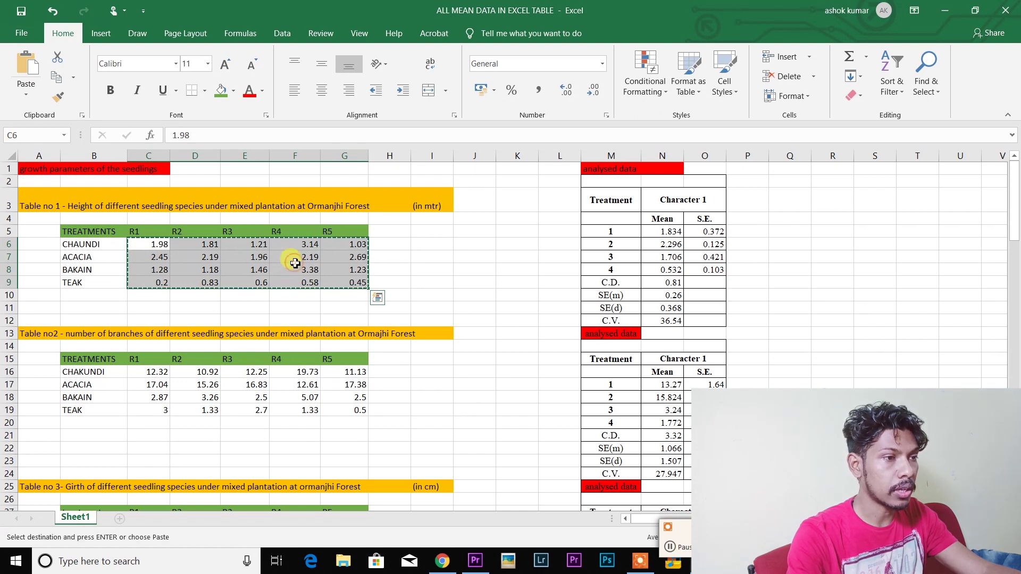
right_click(297, 264)
left_click(324, 287)
- Search Google for 'opstat' in a new Chrome tab and open the OPSTAT home page
key("super+d")
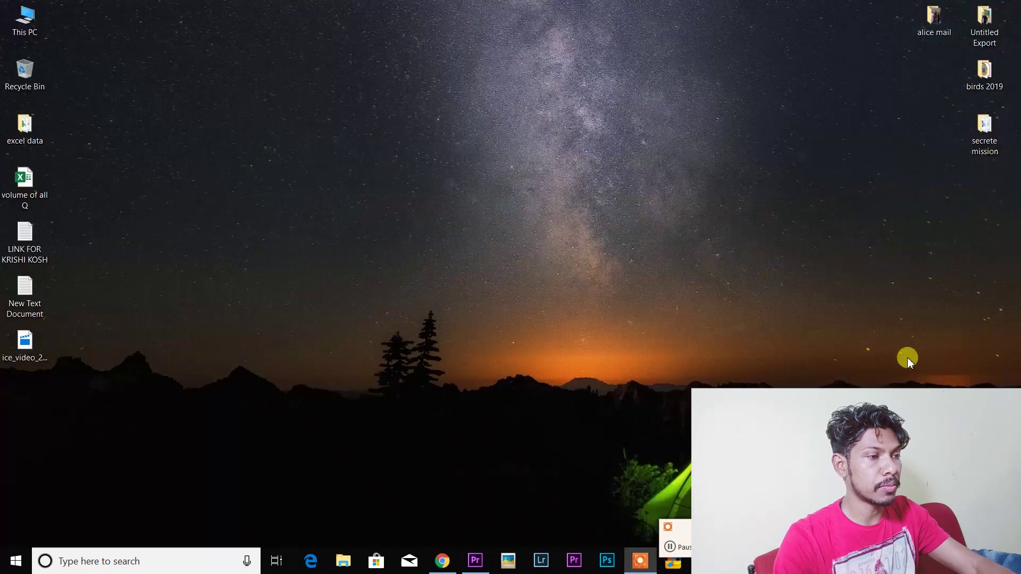
left_click(444, 562)
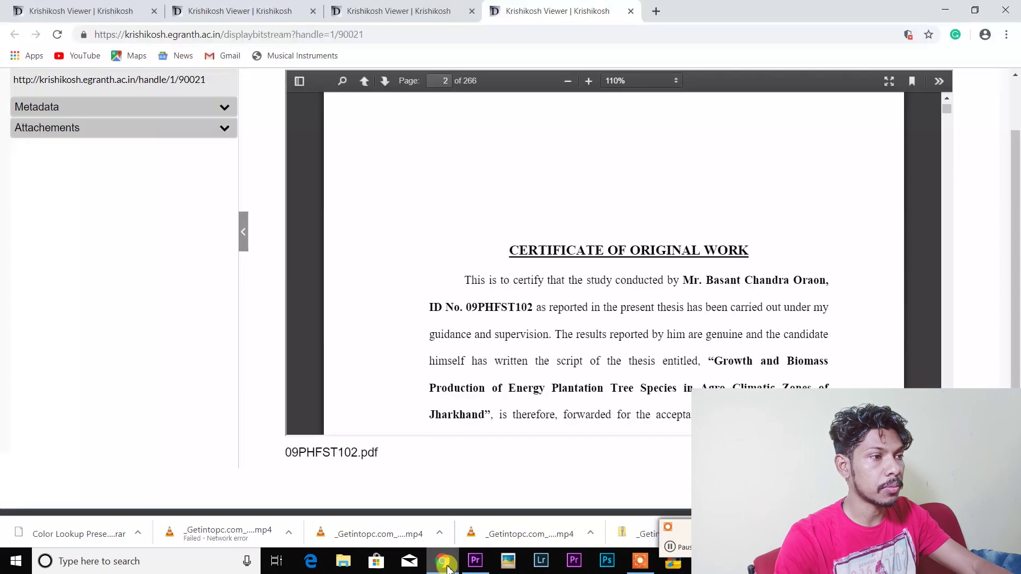
left_click(659, 16)
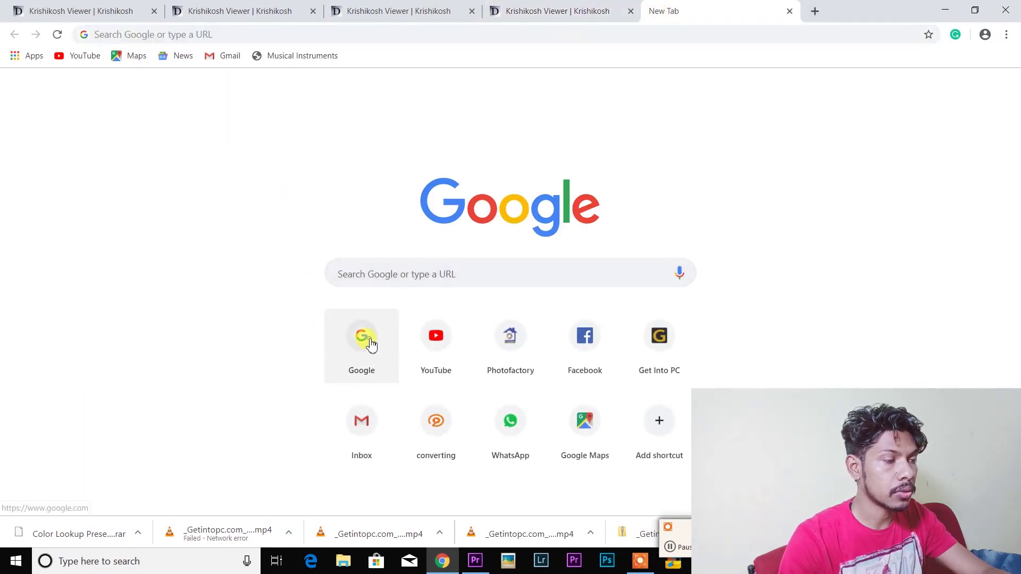
left_click(365, 341)
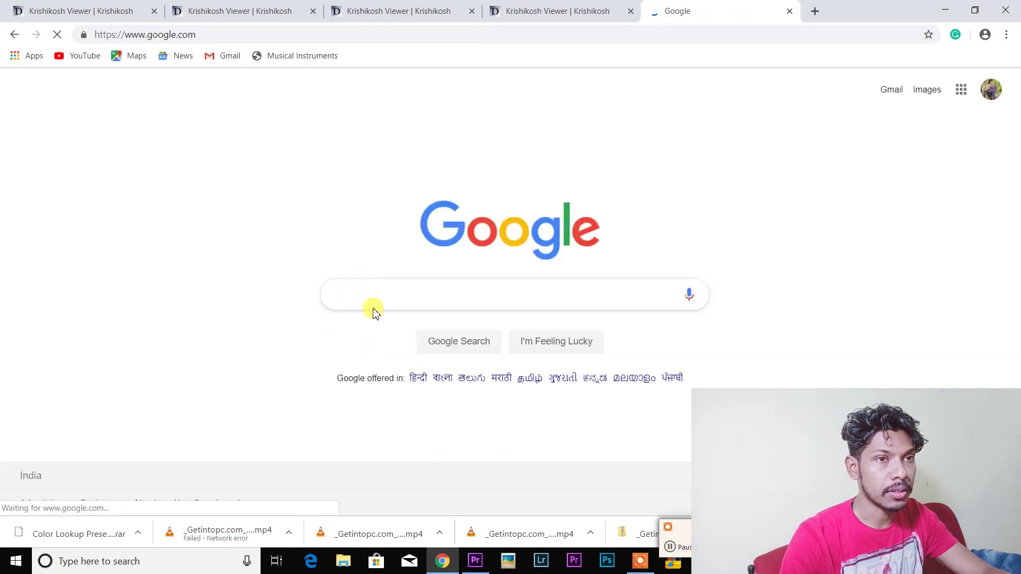
left_click(376, 297)
type("o")
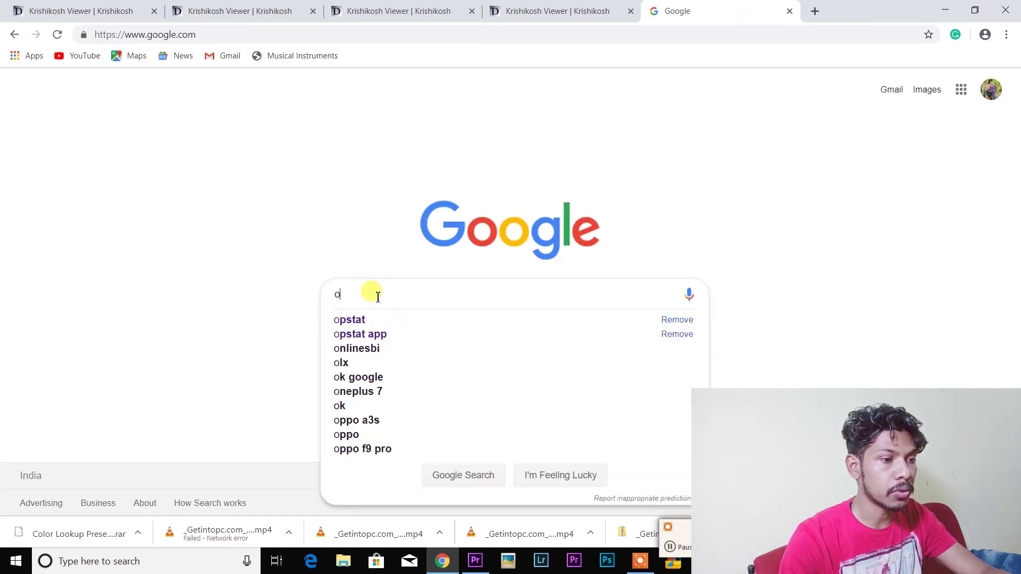
type("pstat")
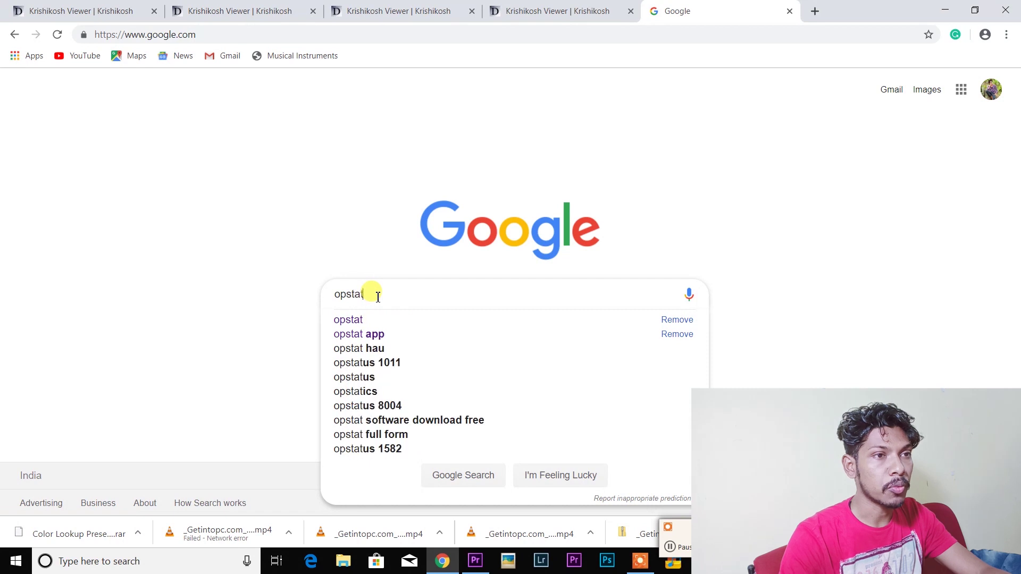
left_click(368, 320)
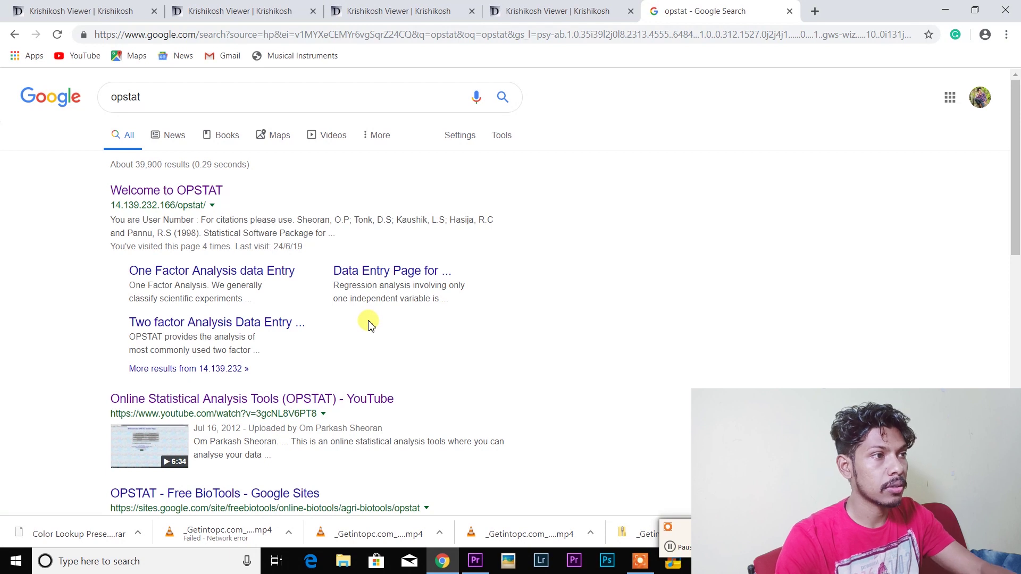
left_click(170, 190)
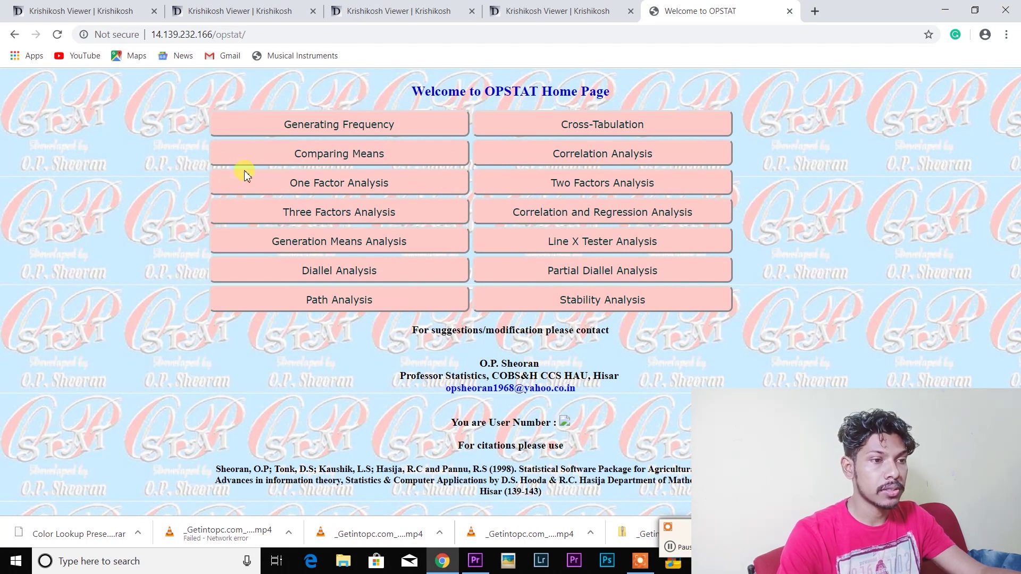
- Open the One Factor Analysis page and bring up the data box's editing menu
left_click(346, 186)
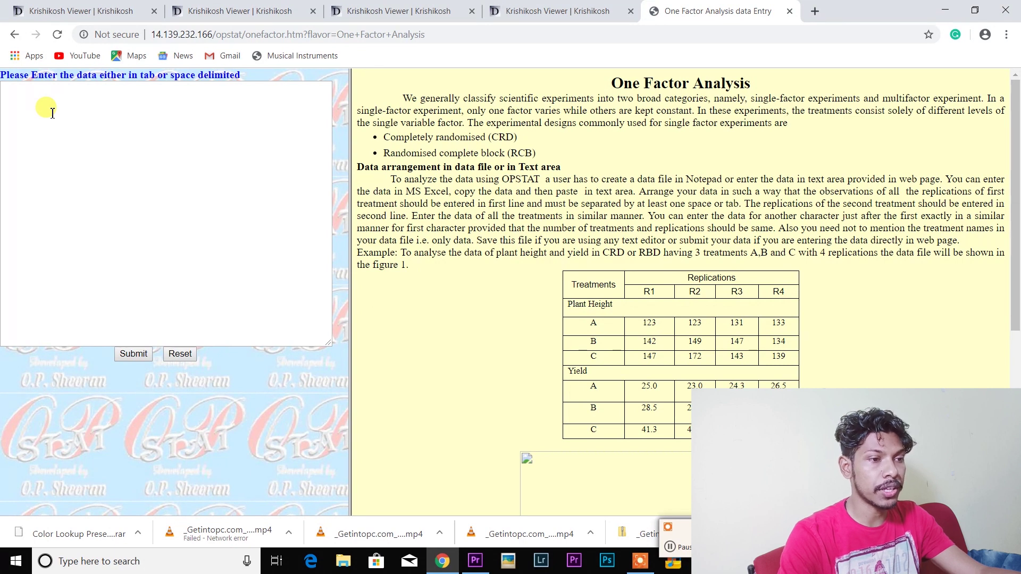
right_click(114, 120)
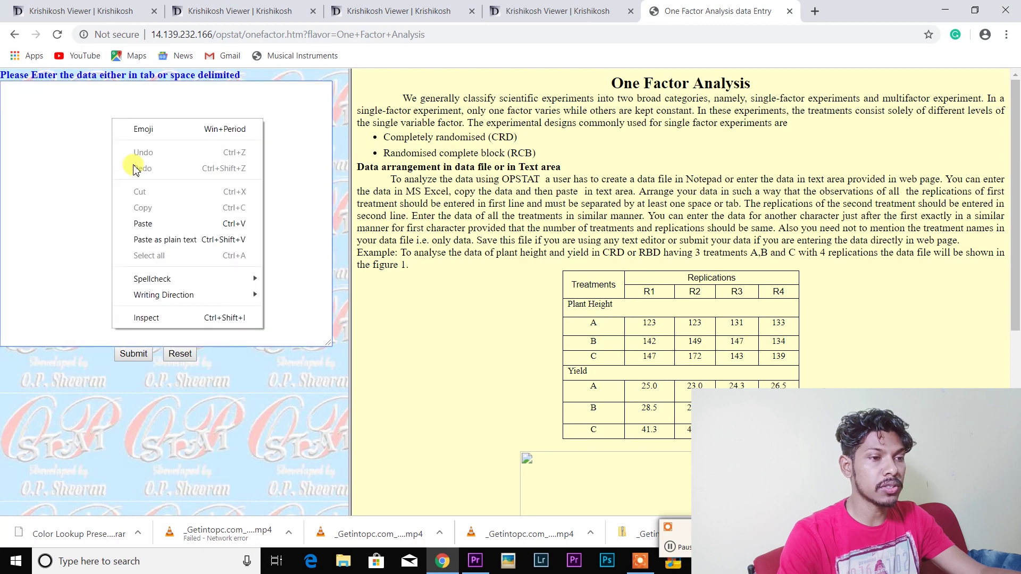
- Paste the four rows of height values into the data box and submit them
left_click(147, 222)
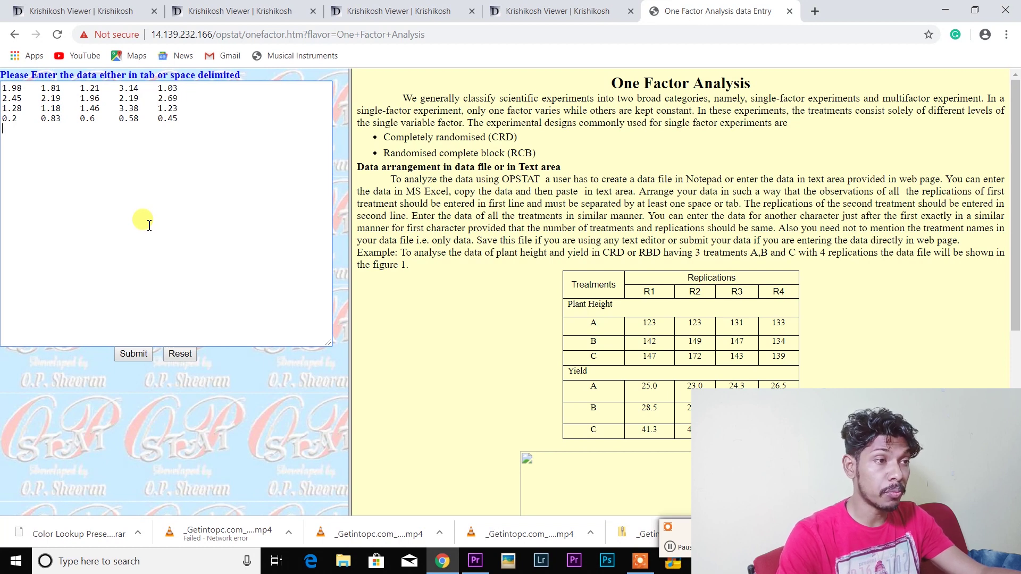
left_click(132, 357)
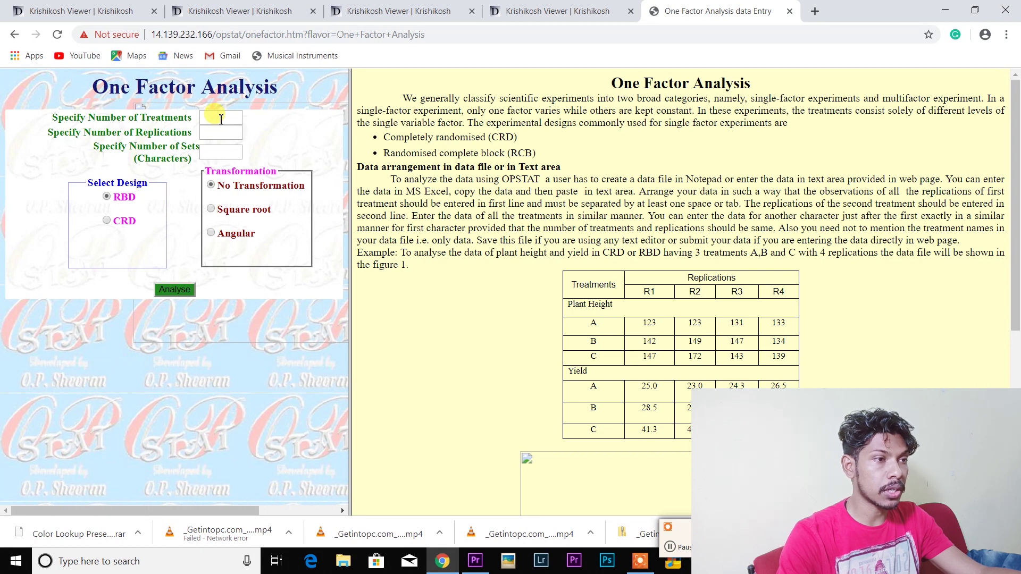
- Analyse as RBD with 4 treatments, 5 replications, 1 set and no transformation
left_click(222, 118)
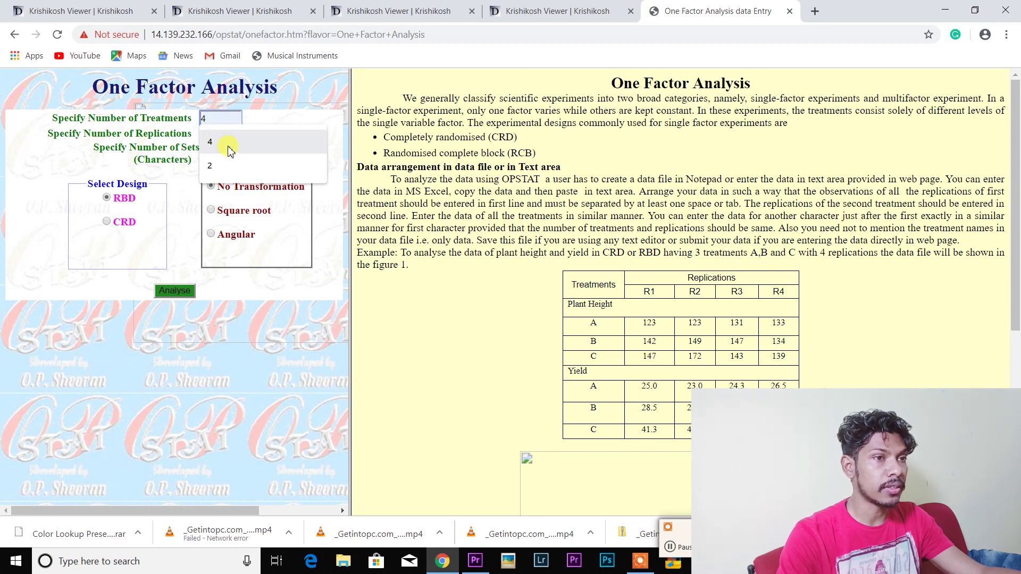
left_click(229, 150)
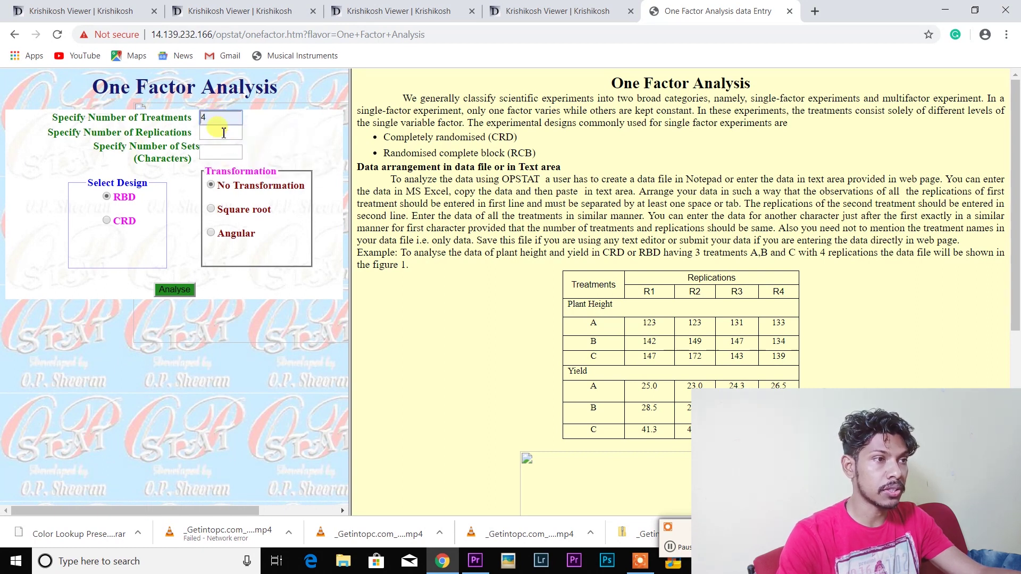
left_click(221, 133)
type("5")
left_click(233, 159)
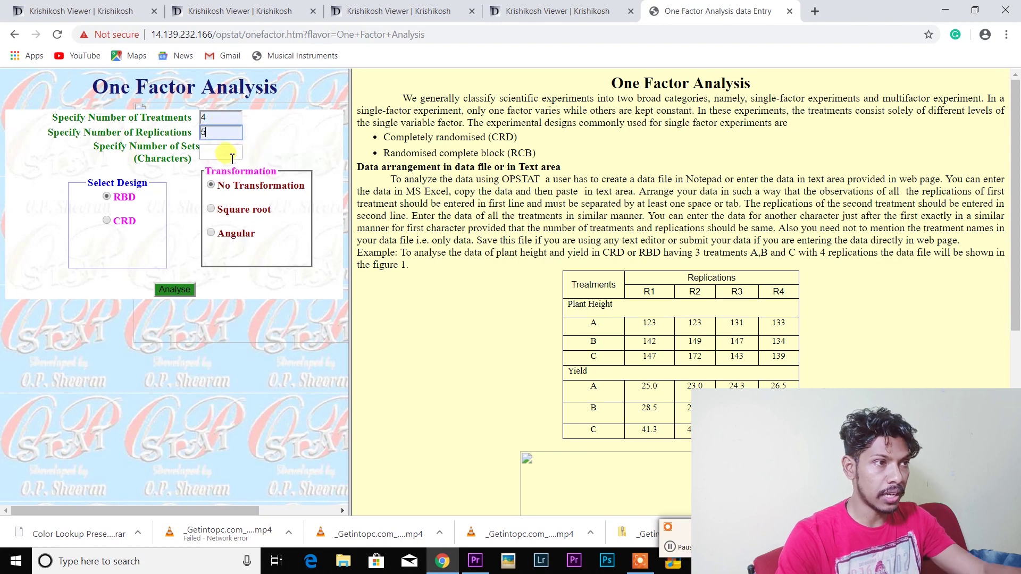
type("1")
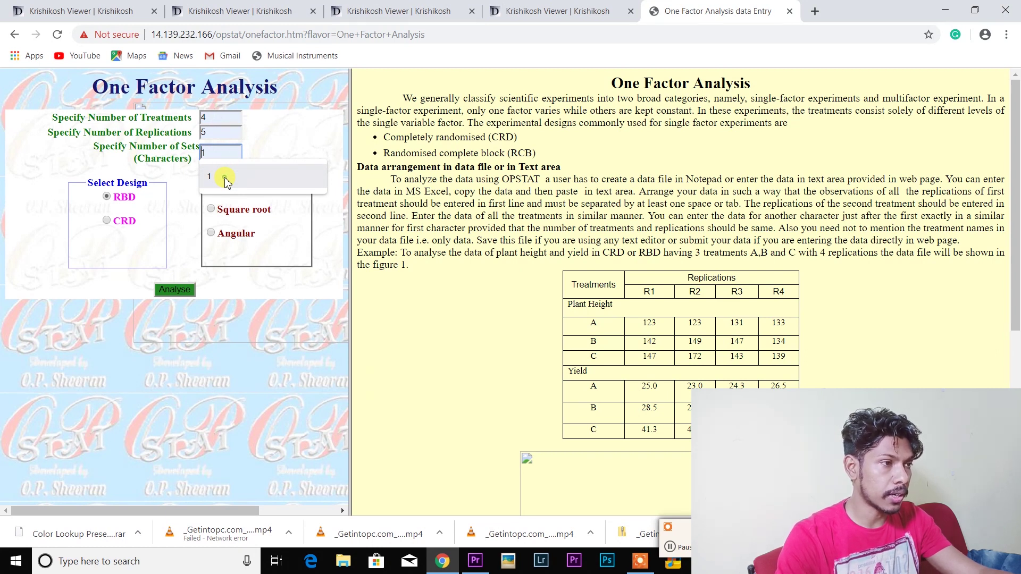
left_click(226, 180)
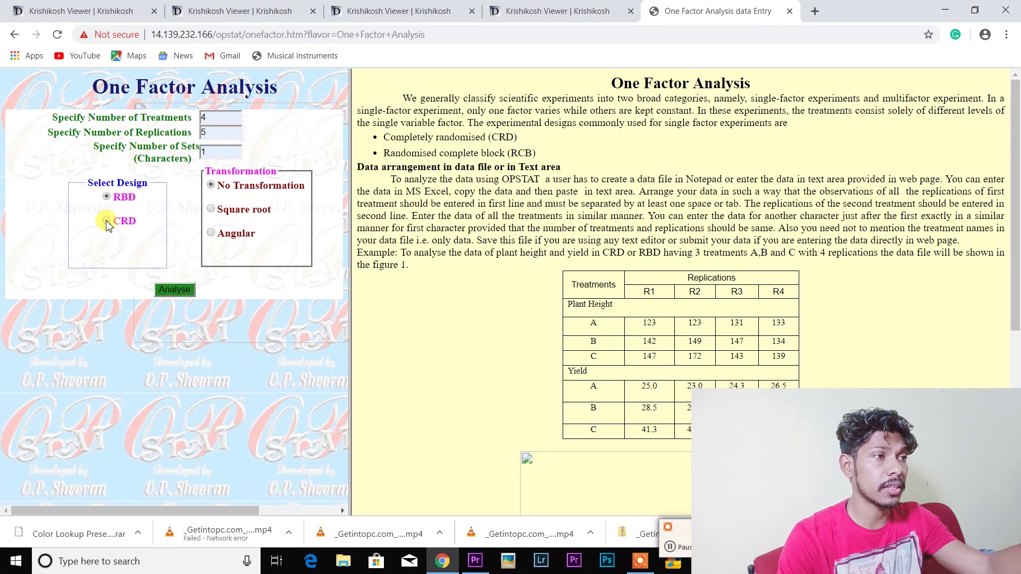
left_click(106, 197)
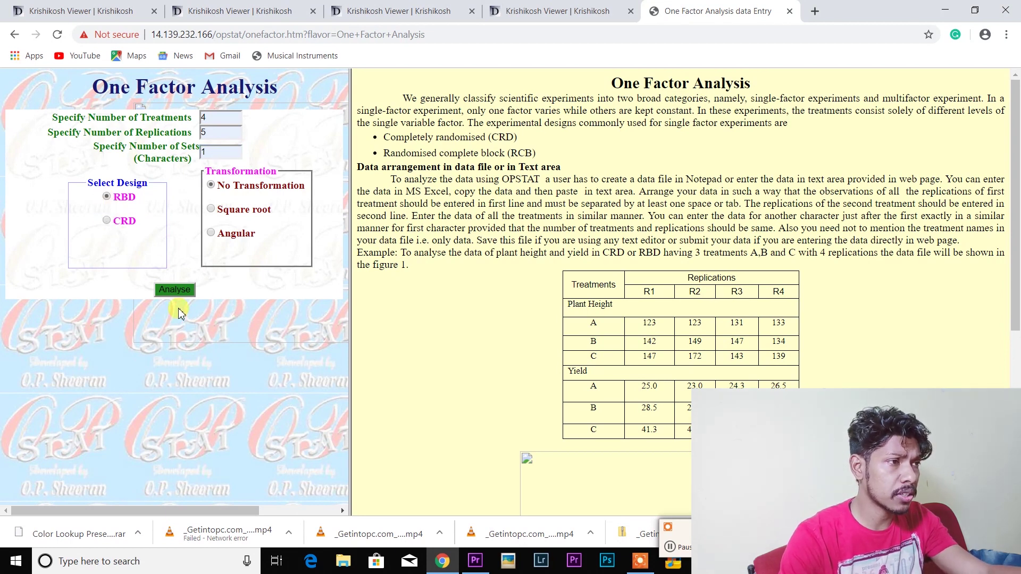
left_click(176, 291)
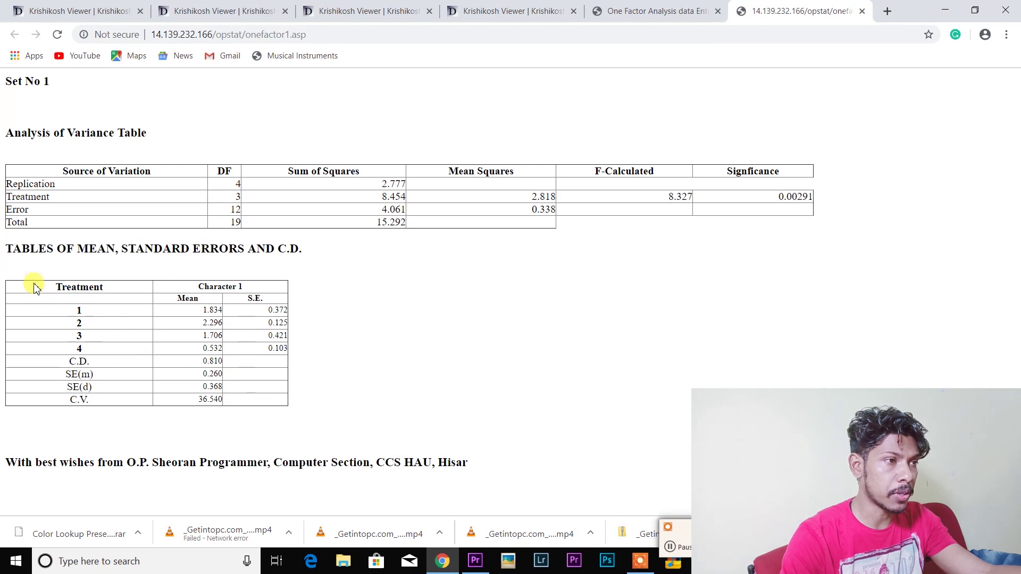
- Select the results table from Treatment through C.V. (36.540) in OPSTAT
left_click_drag(24, 284, 238, 400)
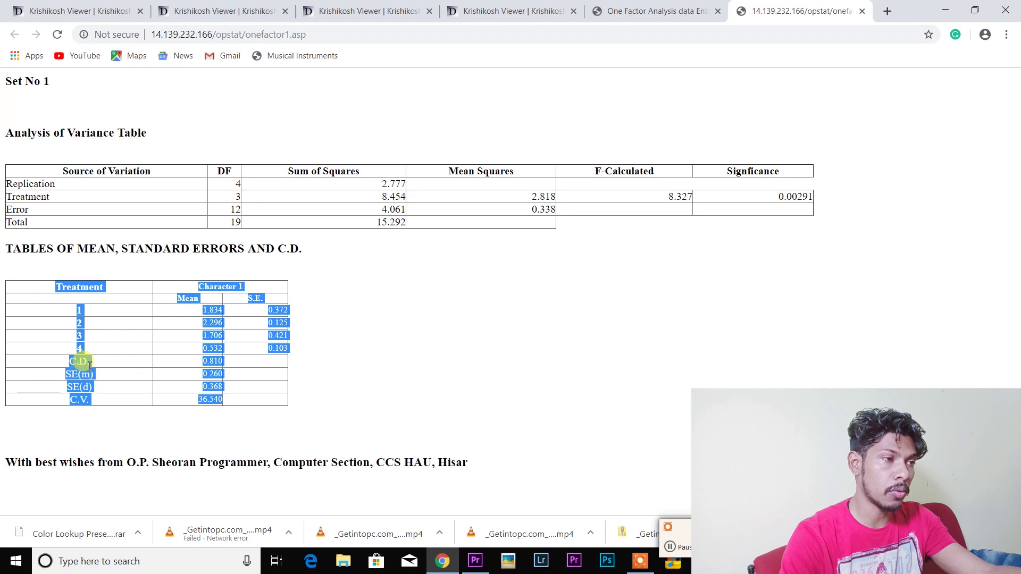
left_click(176, 363)
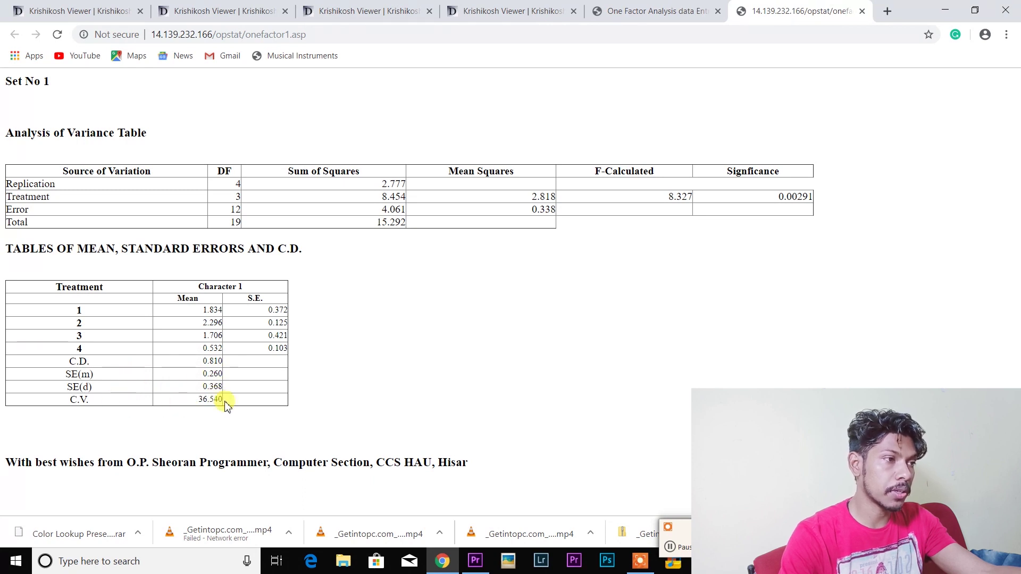
left_click_drag(226, 401, 166, 401)
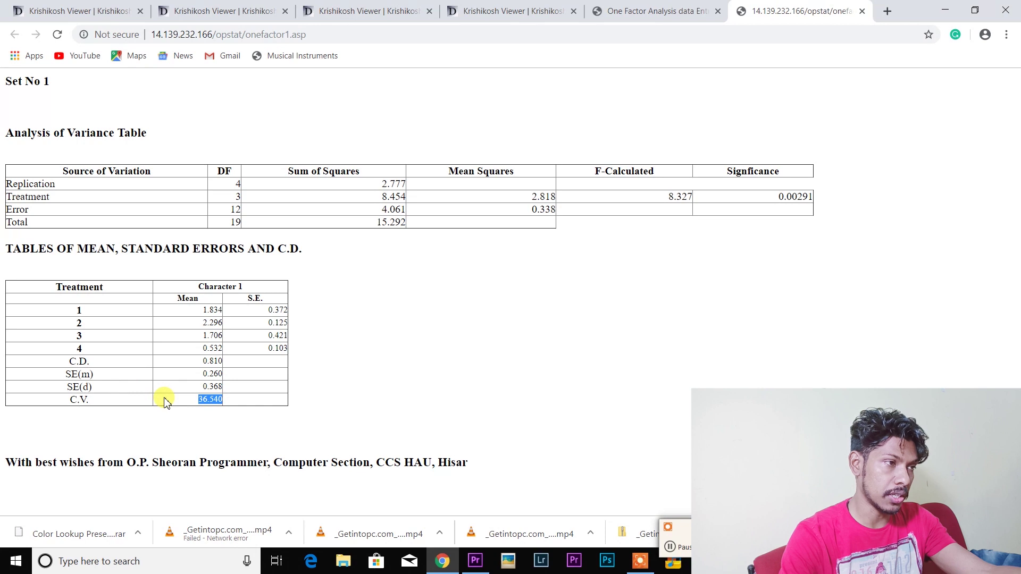
left_click(240, 407)
double_click(211, 399)
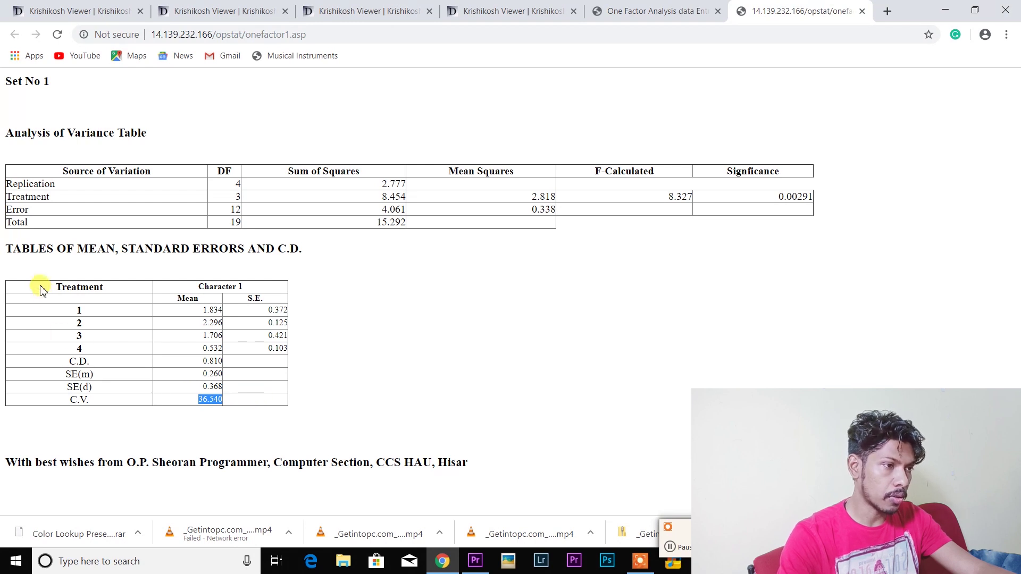
left_click_drag(39, 286, 236, 404)
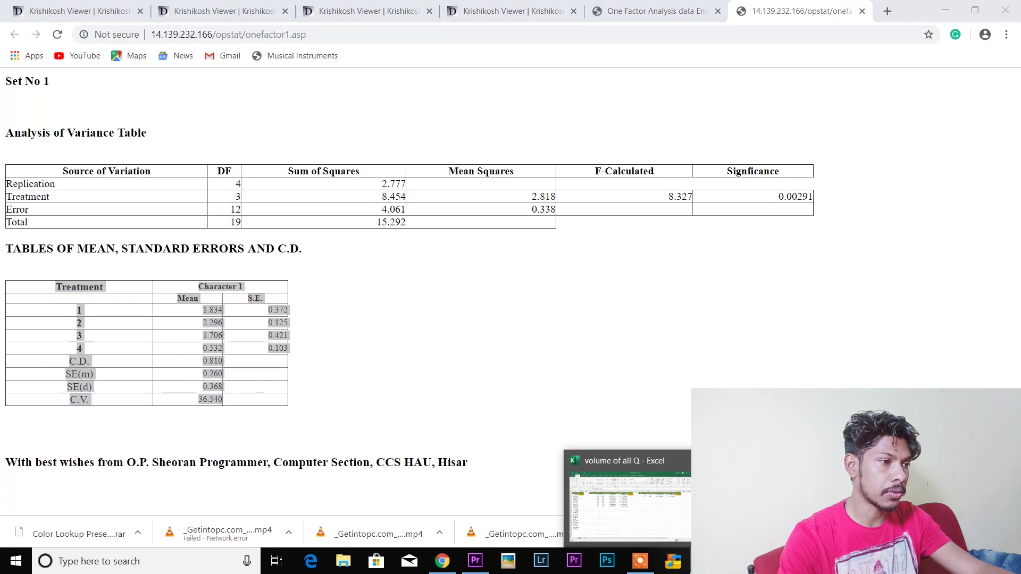
left_click(672, 561)
left_click_drag(1013, 184, 1015, 244)
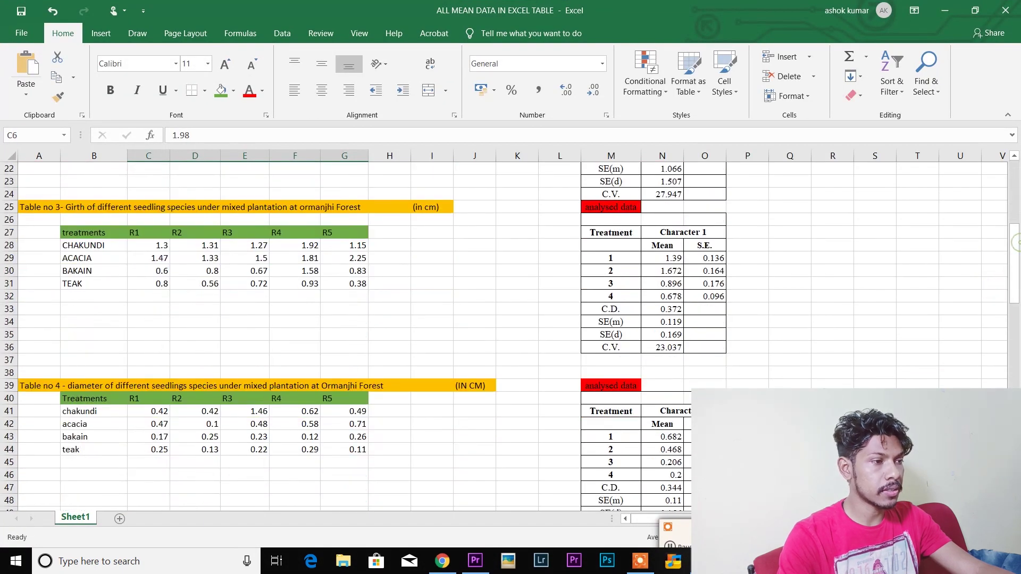
left_click_drag(1013, 264, 1015, 287)
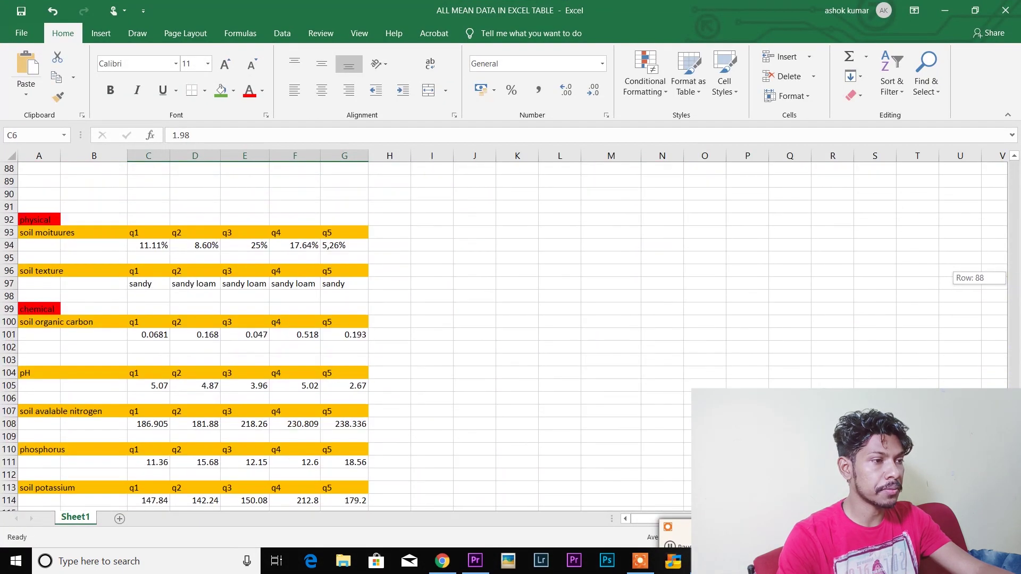
- Paste the OPSTAT means table at cell M94 and minimise the workbook
left_click(611, 246)
type("Treatment\tCharacter 1 \tMean\tS.E. 1\t1.834\t0.372 2\t2.296\t0.125 3\t1.706\t0.421 4\t0.532\t0.103 C.D.\t0.81 SE(m)\t0.26 SE(d)\t0.368 C.V.\t36.54")
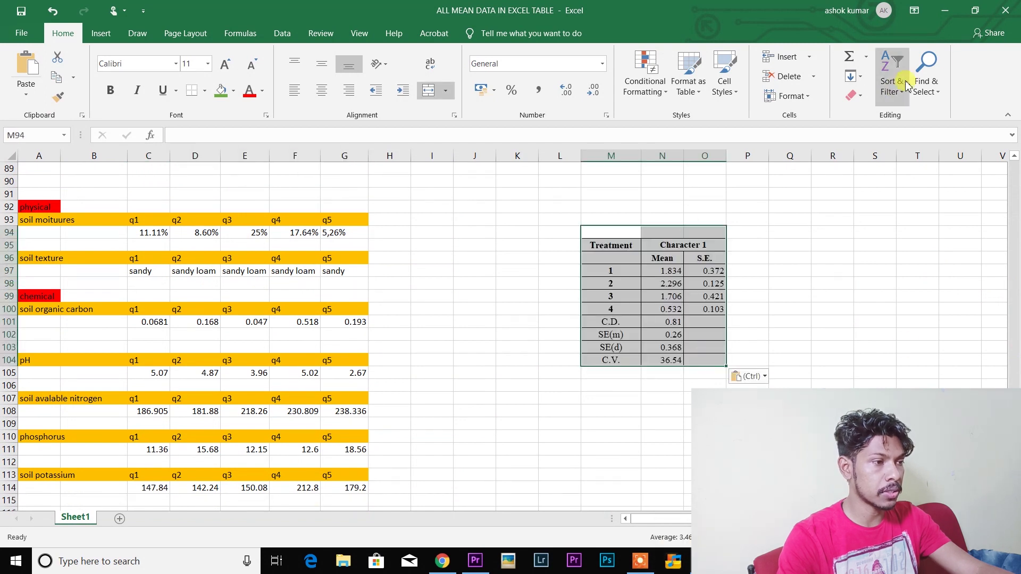
left_click(944, 11)
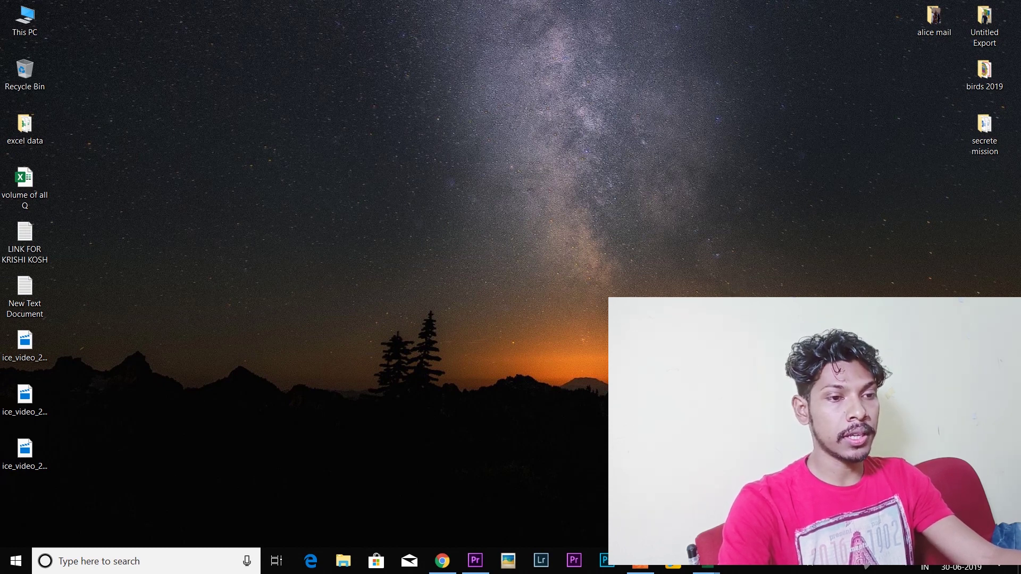
mouse_move(673, 561)
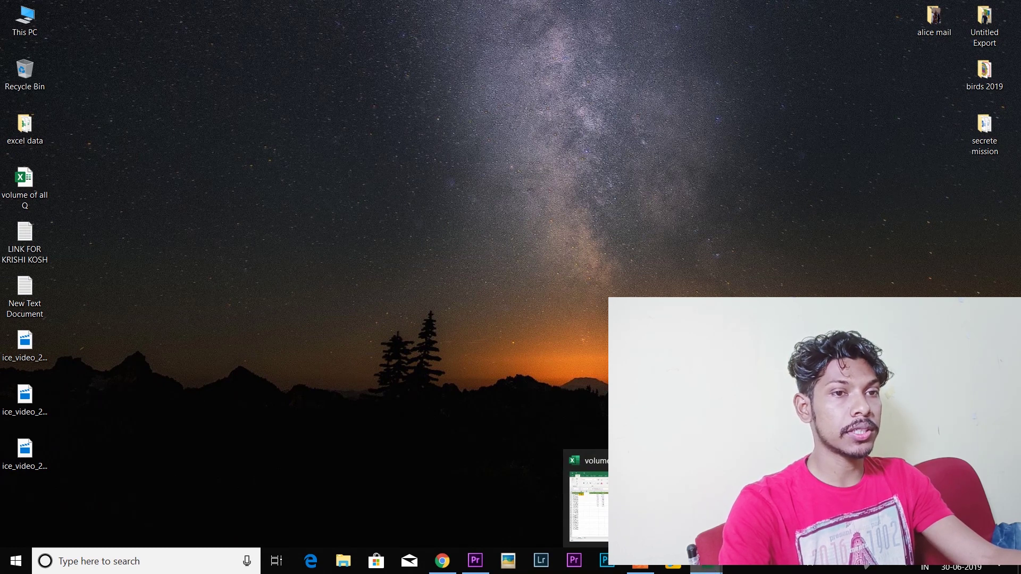
left_click(706, 561)
scroll(387, 271, "up", 10)
scroll(387, 271, "up", 10)
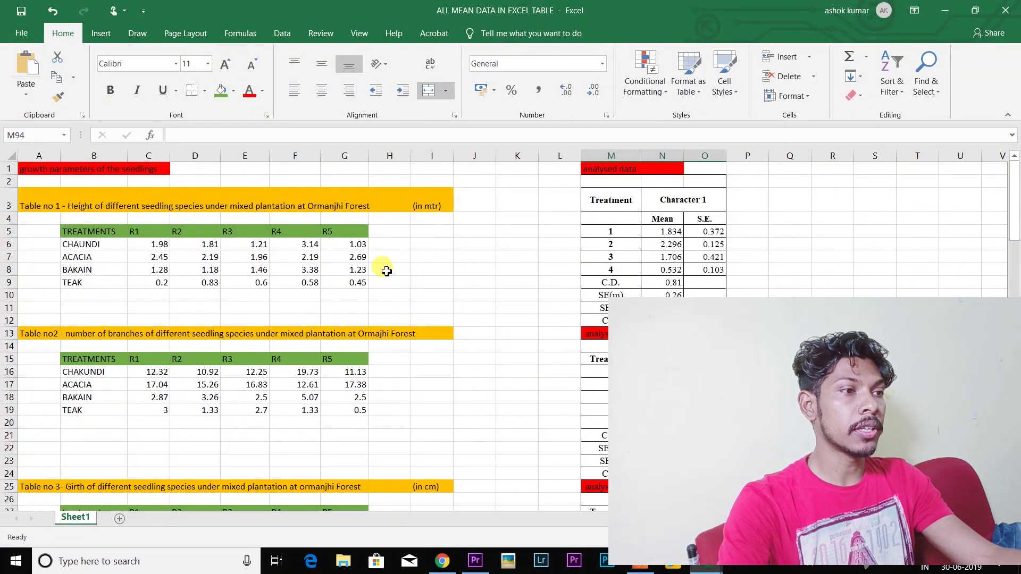
- Copy the seedling heights in C6:G9 (R1–R5) and return to Chrome
left_click(153, 244)
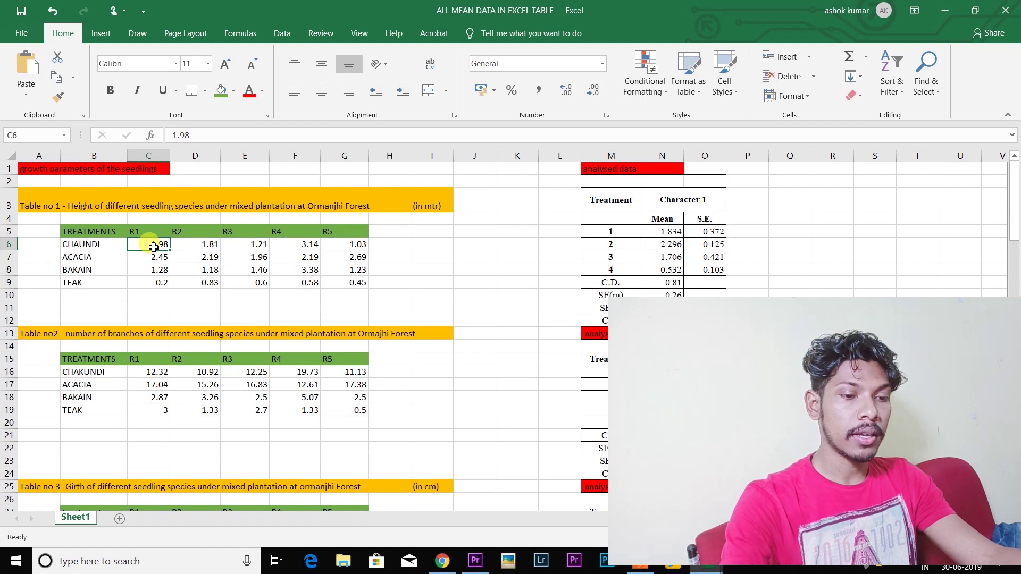
key("shift+Right")
key("shift+Right")
key("shift+Right")
key("shift+Down")
key("shift+Down")
key("shift+Down")
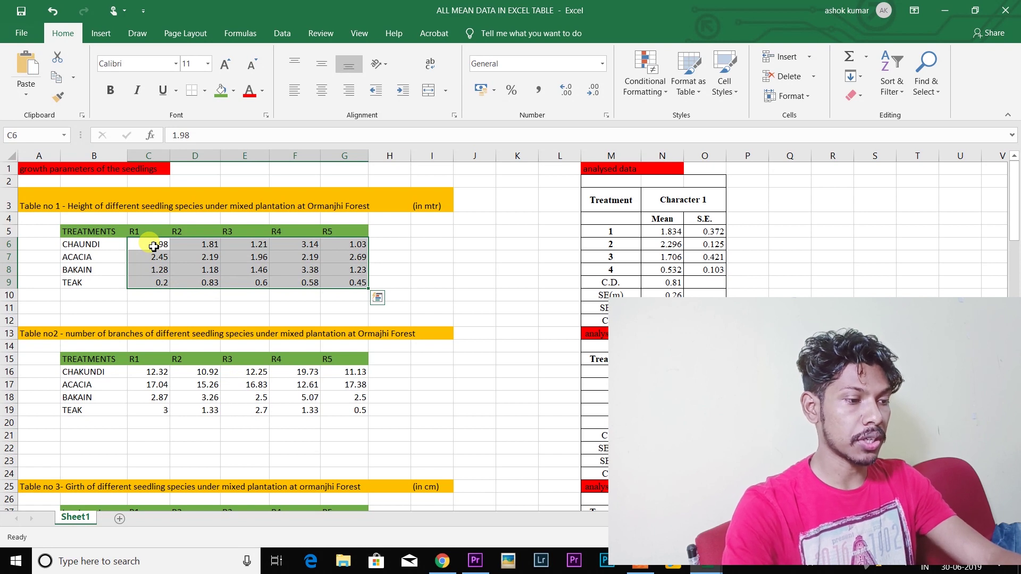
key("ctrl+c")
left_click(443, 561)
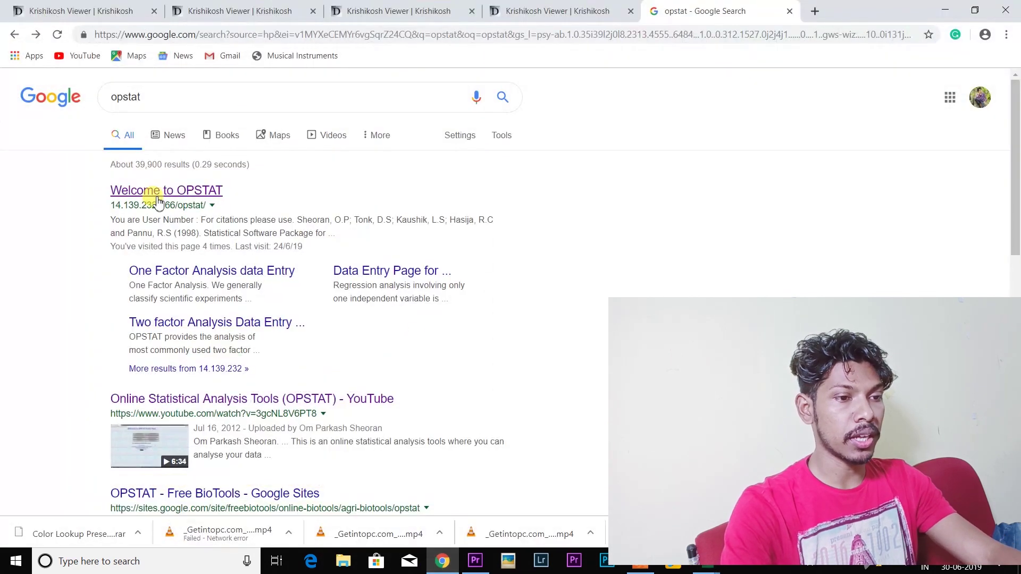
- Rerun the 'opstat' search, open Welcome to OPSTAT, then One Factor Analysis
left_click(161, 96)
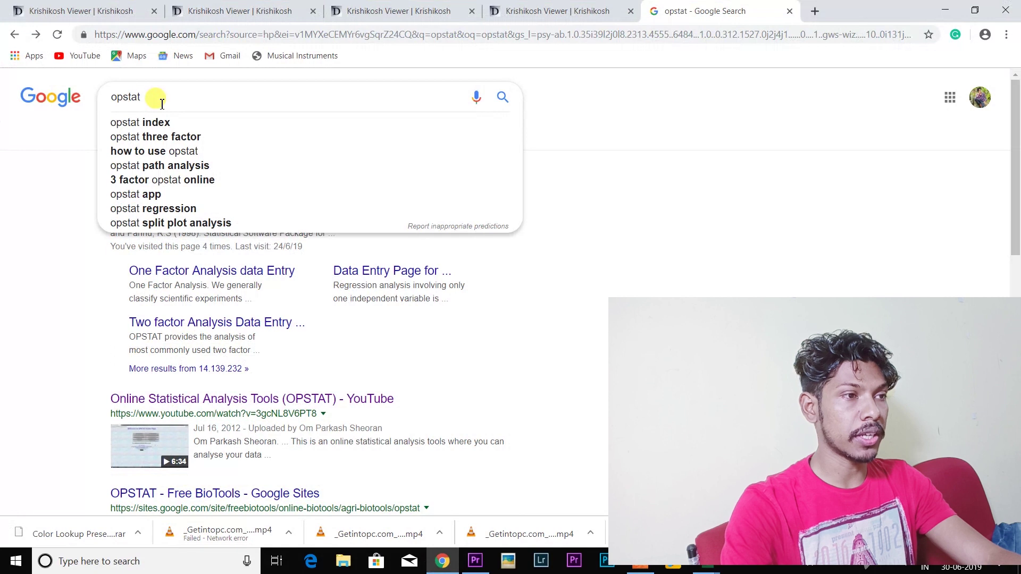
key("BackSpace")
key("BackSpace")
key("BackSpace")
type("stat")
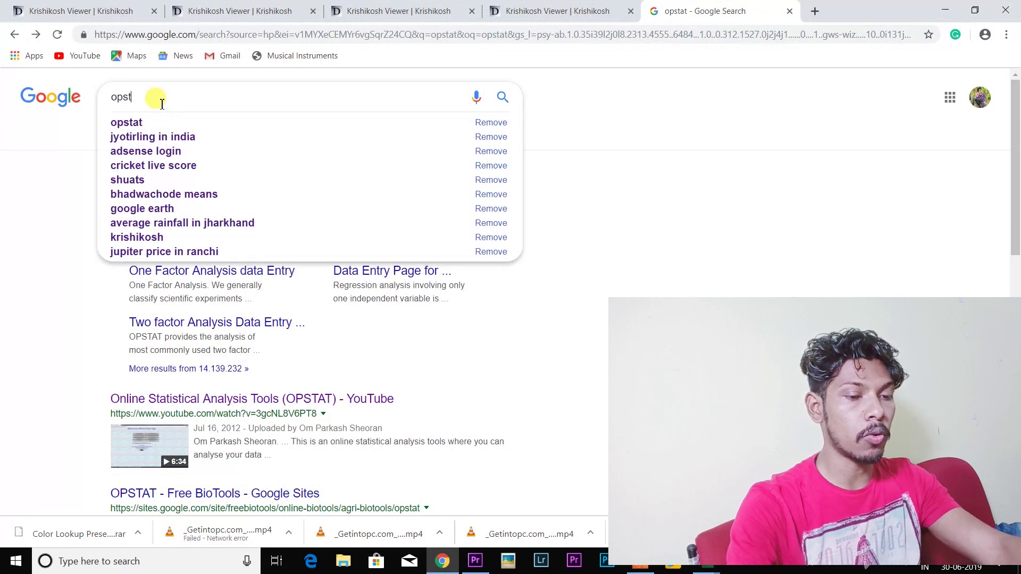
left_click(161, 124)
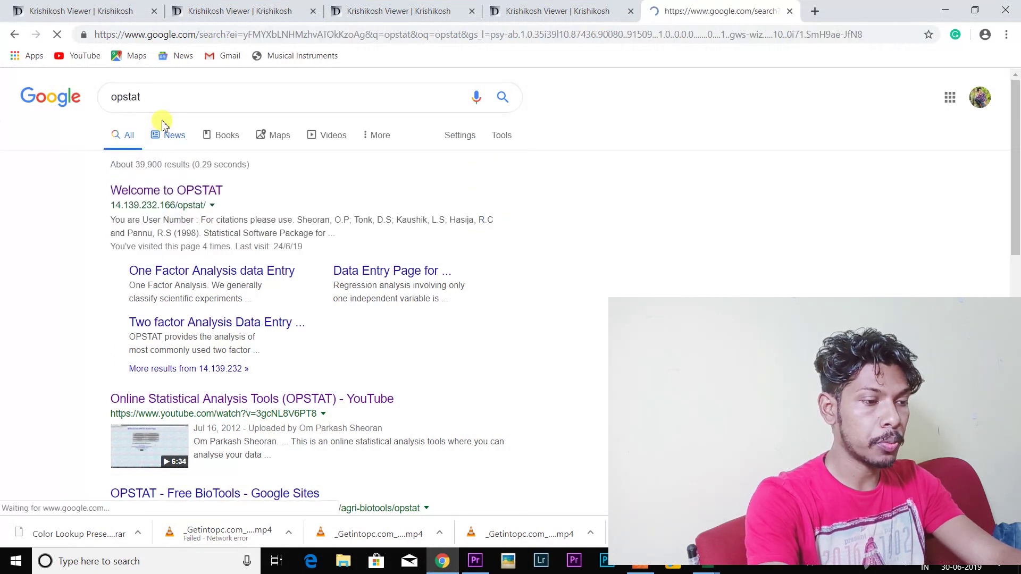
left_click(160, 191)
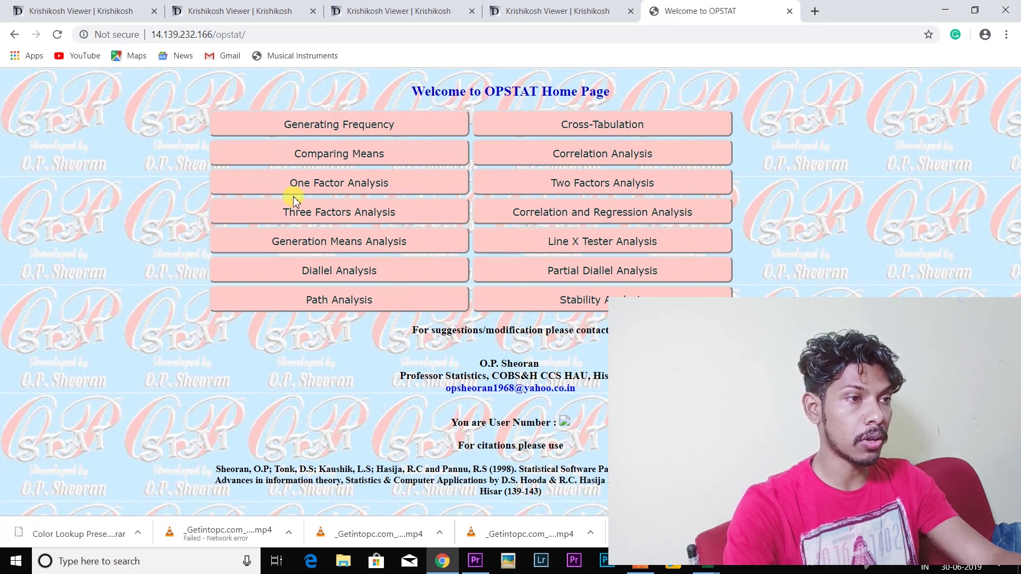
left_click(328, 185)
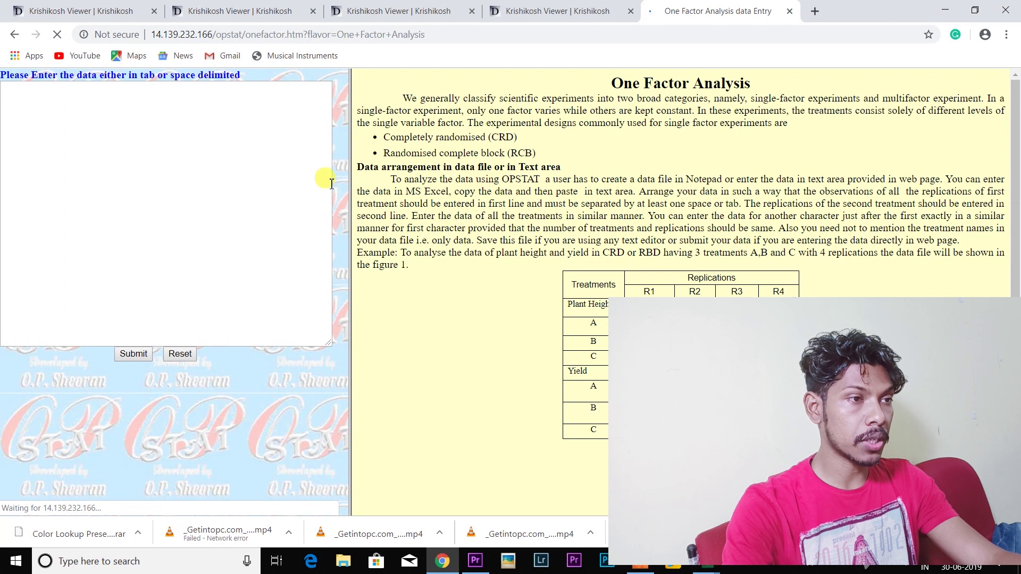
- Paste the copied height rows into the One Factor Analysis box and submit them
right_click(95, 123)
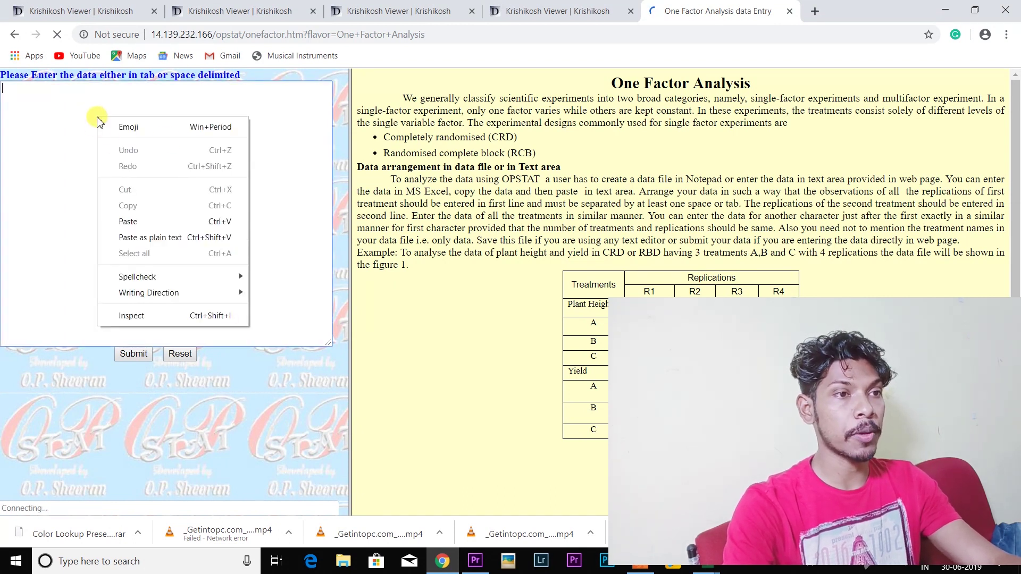
left_click(143, 225)
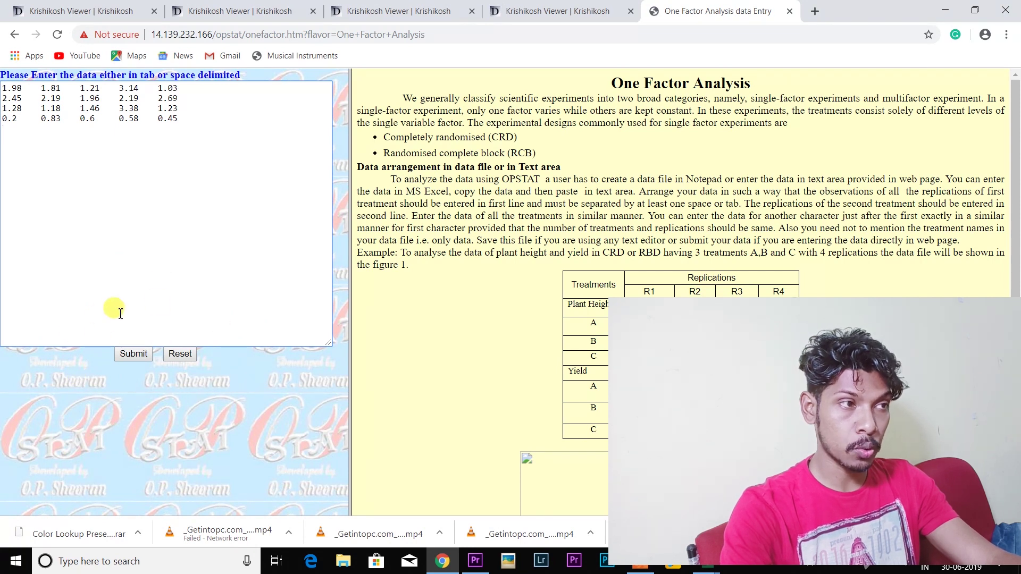
left_click(133, 354)
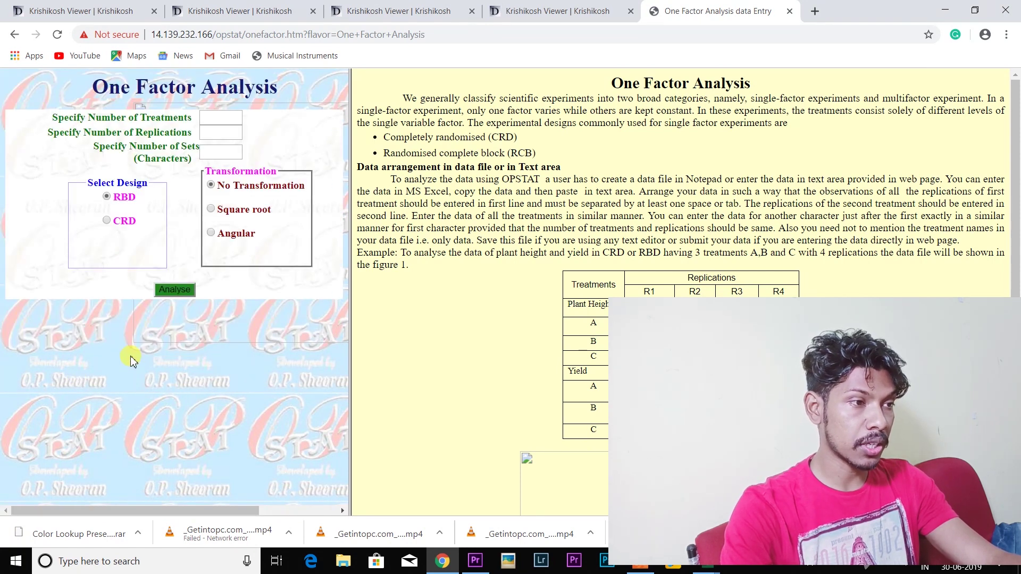
- Analyse 4 treatments, 5 replications and 1 character as an RBD design with no transformation
left_click(217, 117)
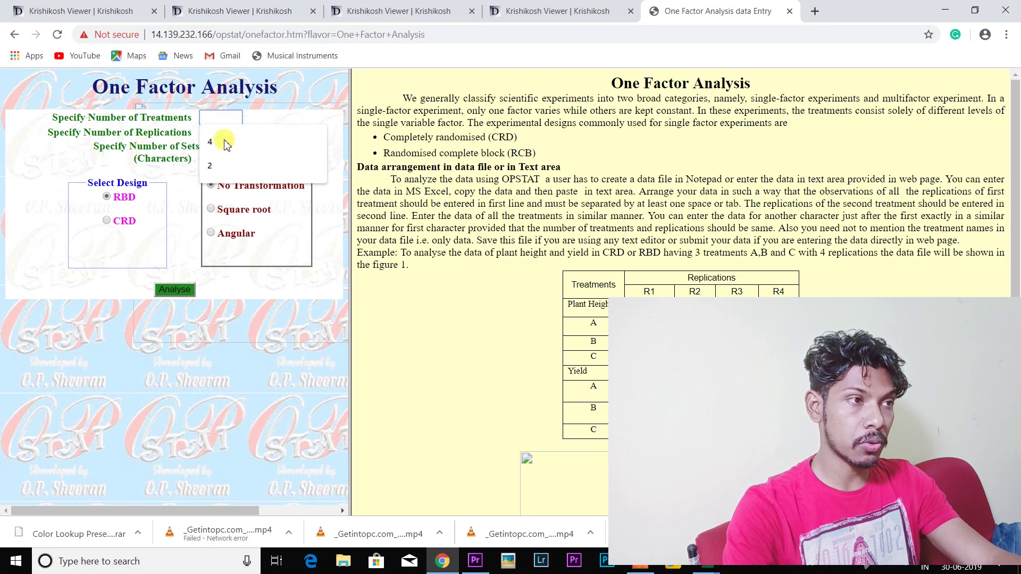
type("4")
left_click(228, 134)
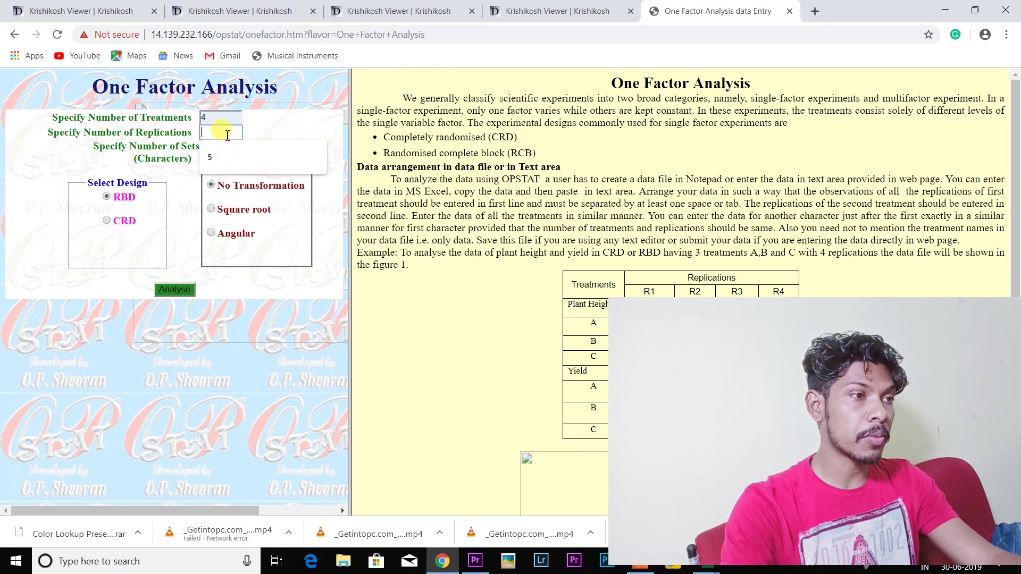
type("5")
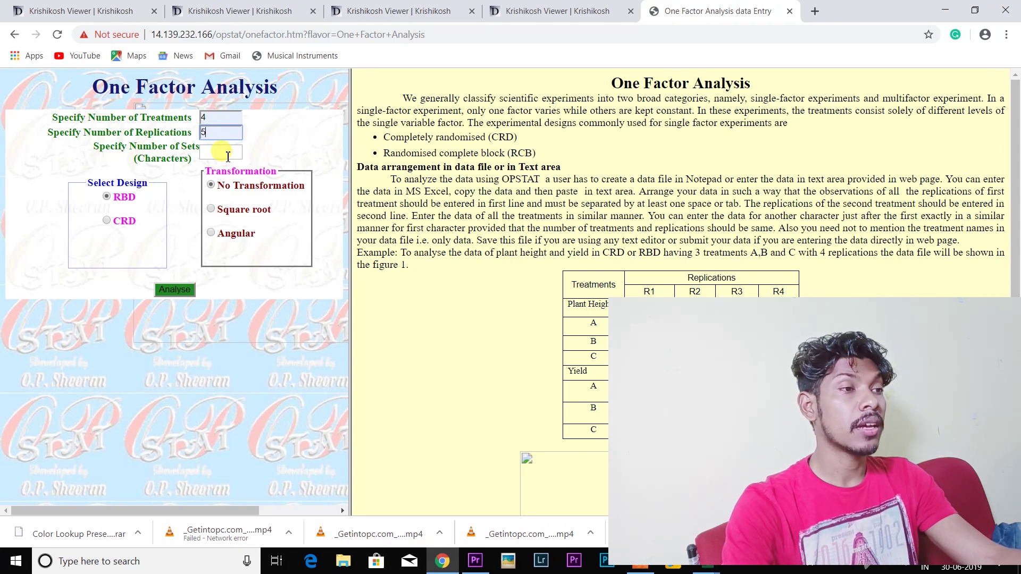
left_click(227, 154)
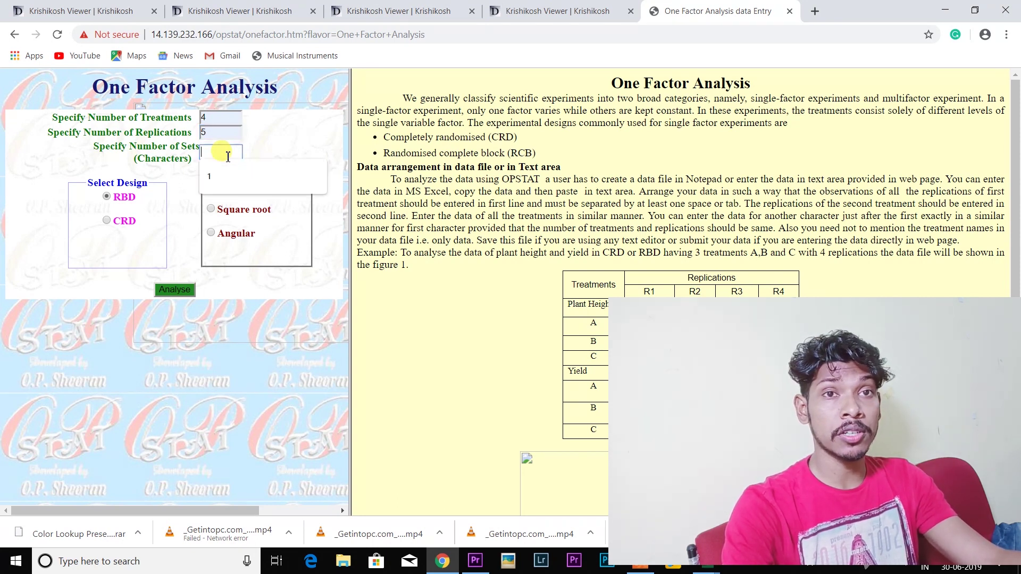
left_click(221, 186)
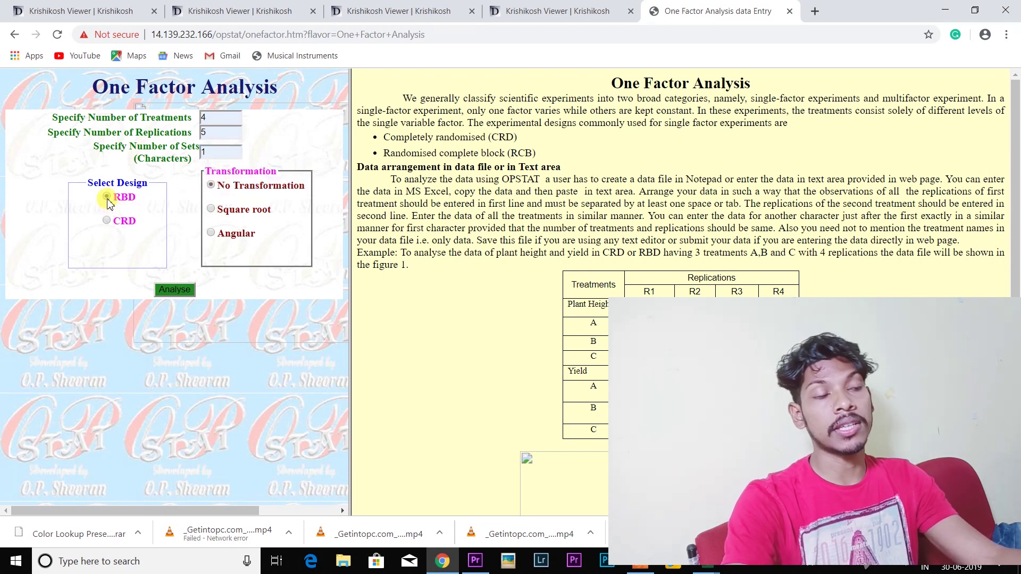
left_click(107, 221)
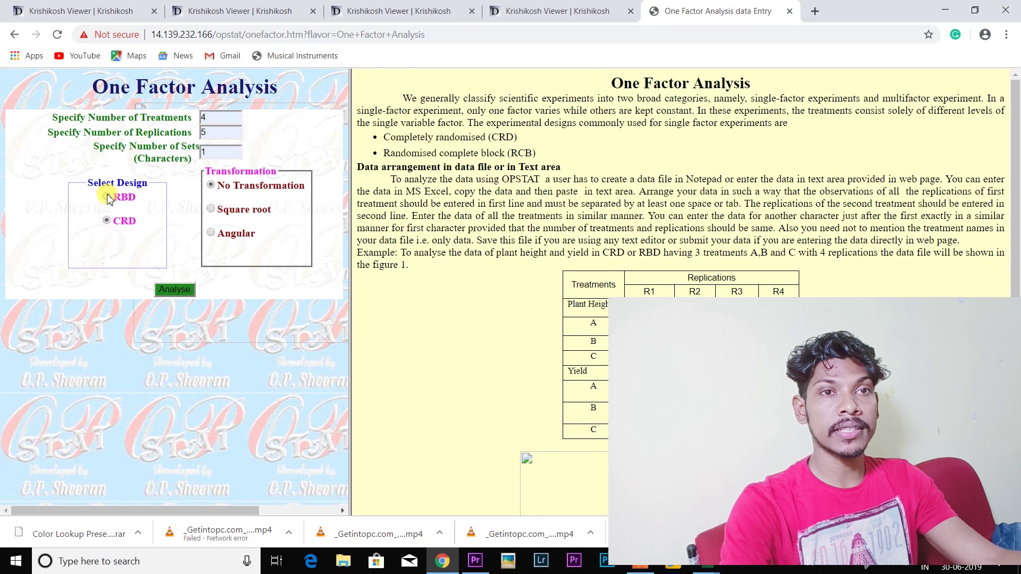
left_click(107, 198)
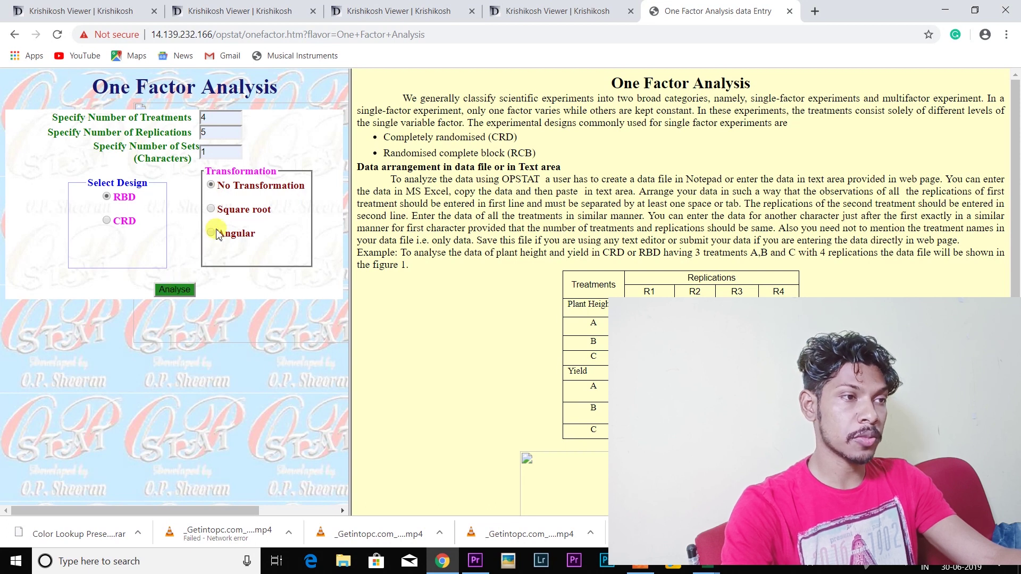
left_click(174, 291)
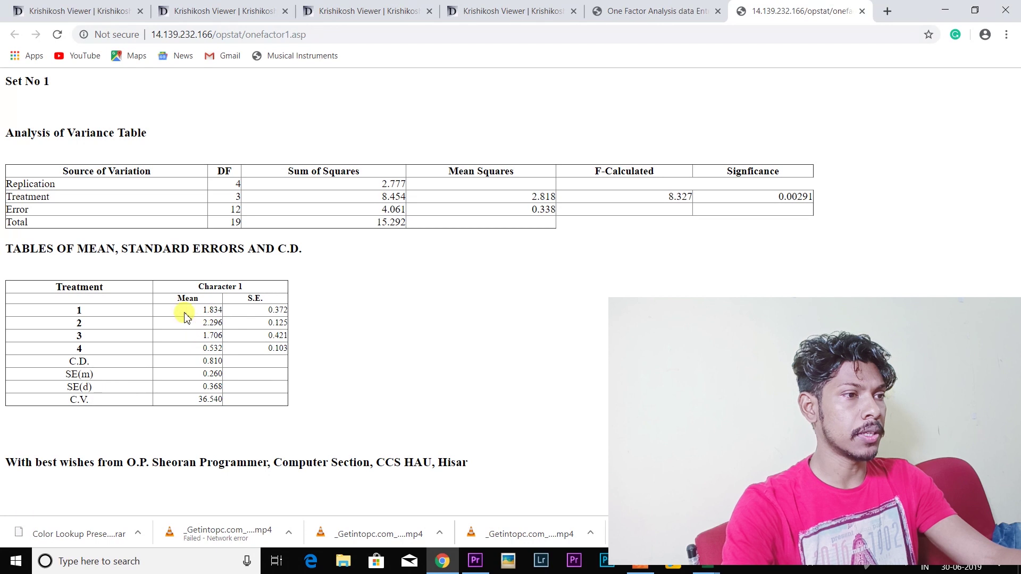
- Select and copy the full table of means, S.E., C.D. and C.V. from the results
left_click_drag(205, 310, 227, 404)
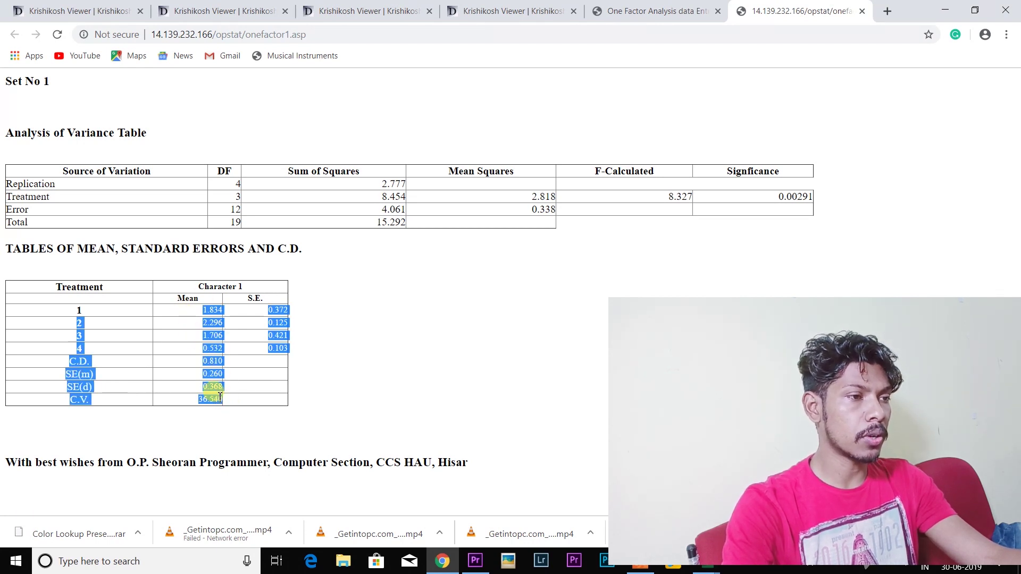
left_click(200, 414)
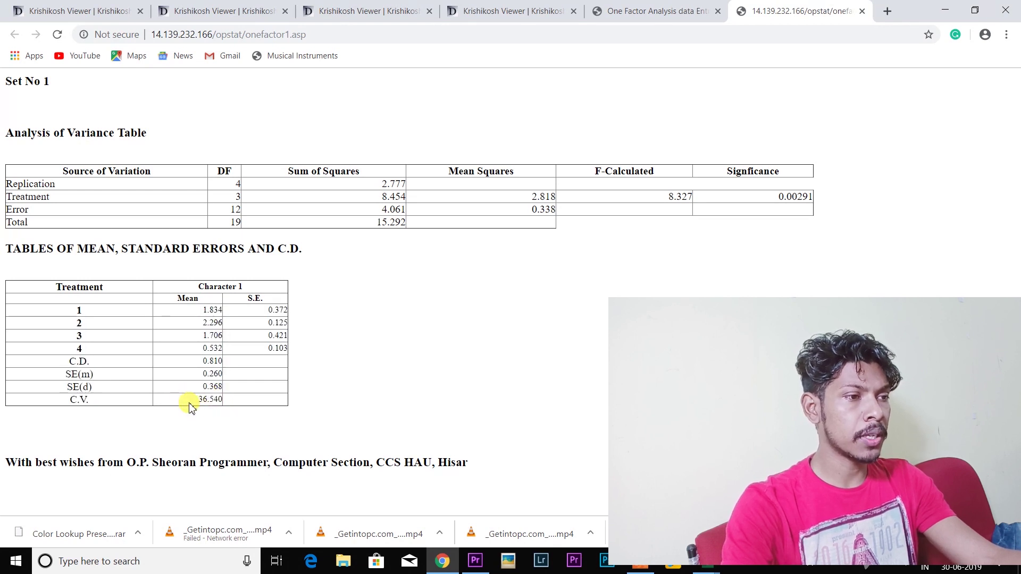
left_click_drag(197, 398, 233, 407)
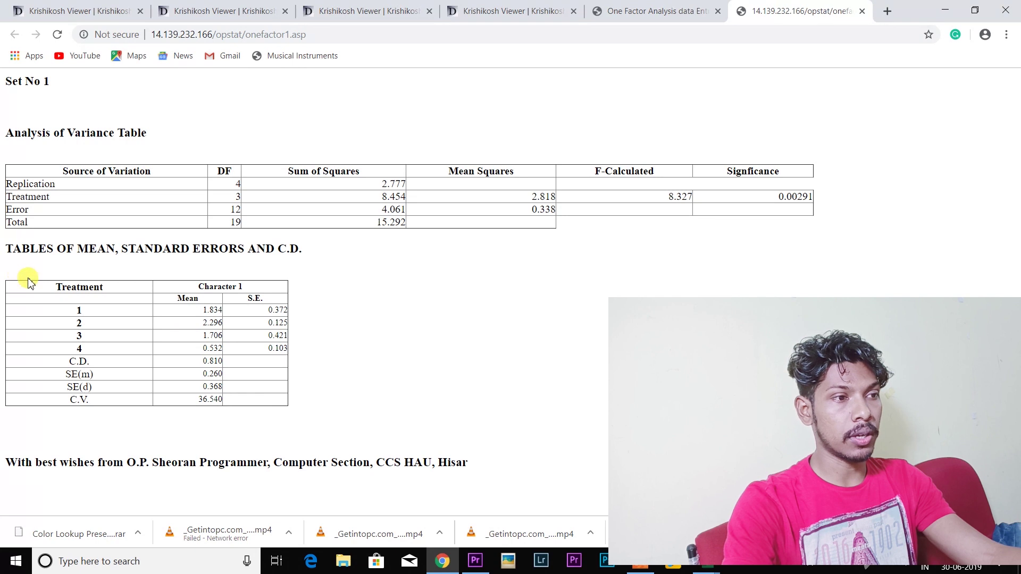
left_click_drag(28, 282, 226, 402)
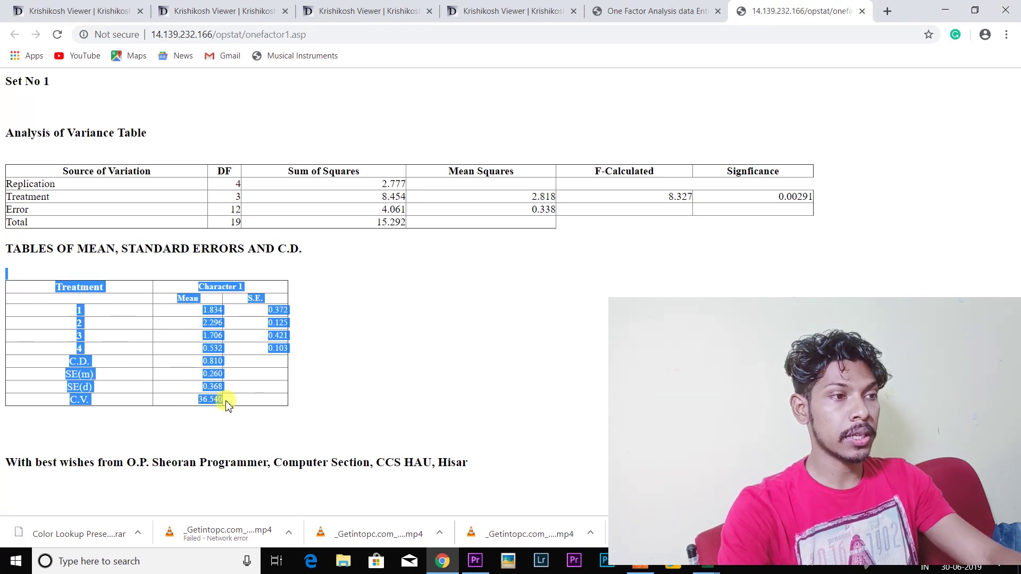
left_click(705, 561)
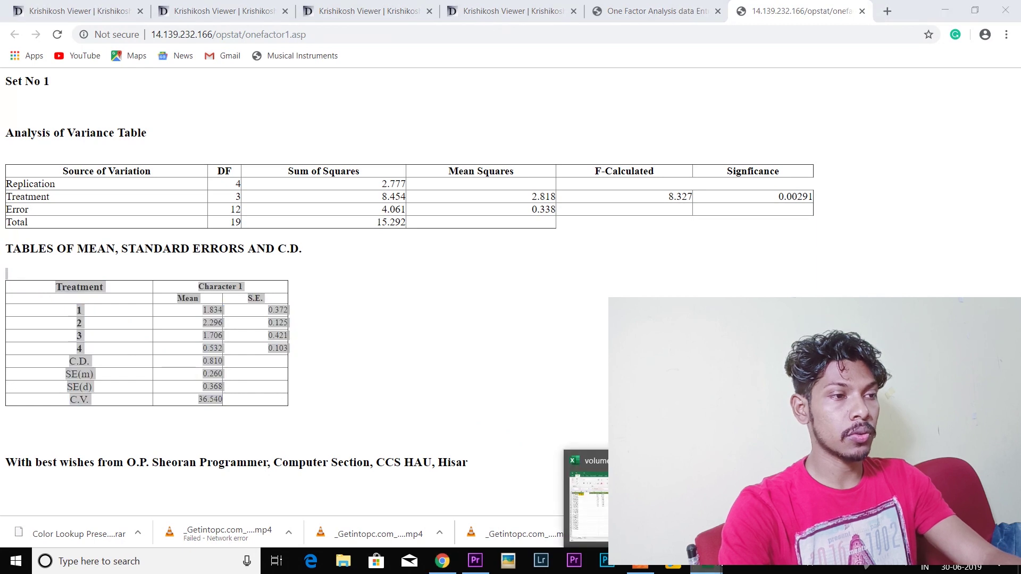
- Paste the copied OPSTAT means table into Excel at cell Q107
left_click(705, 561)
left_click_drag(1013, 184, 1014, 226)
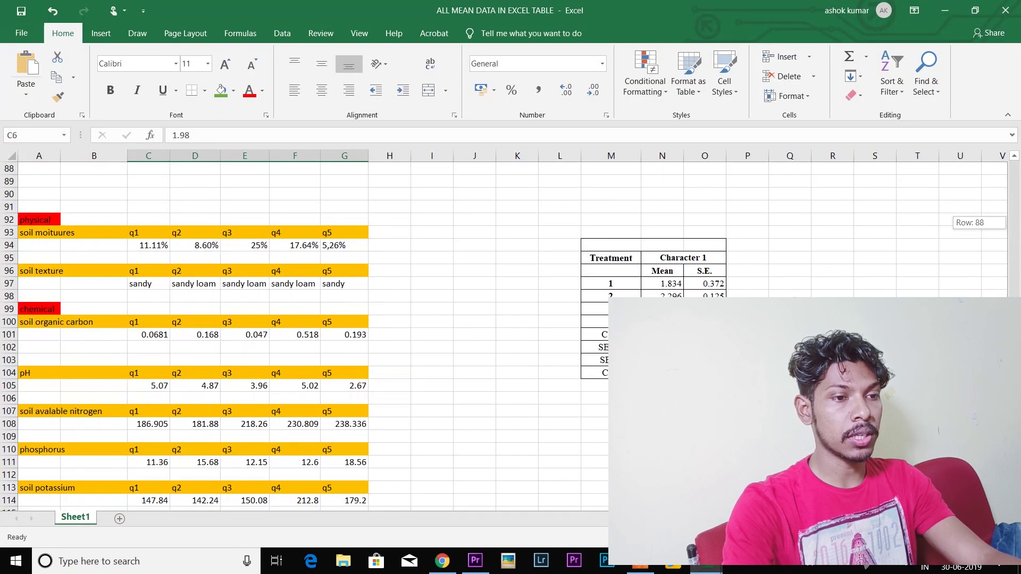
right_click(808, 136)
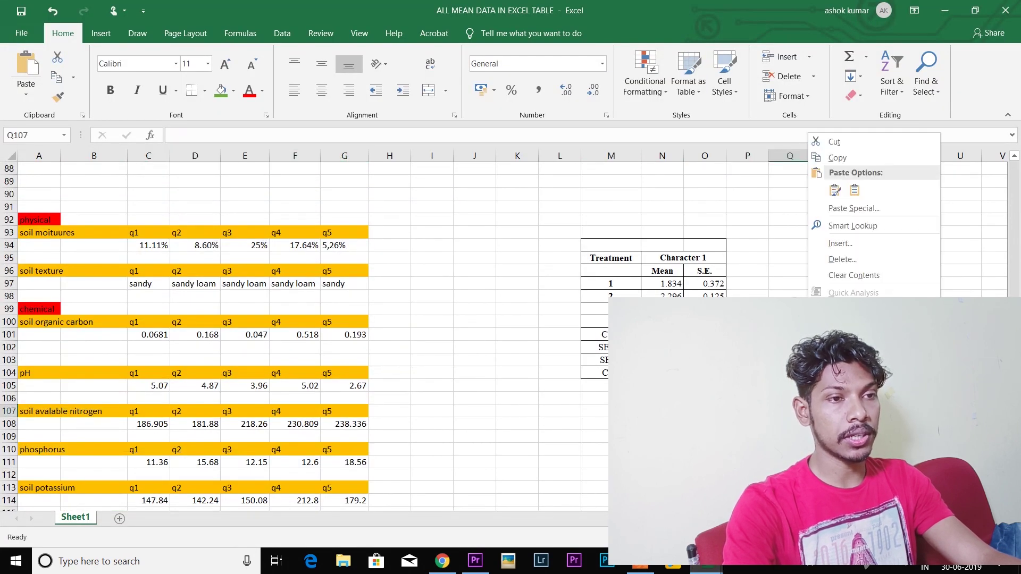
left_click(835, 188)
scroll(901, 228, "down", 6)
scroll(901, 227, "up", 3)
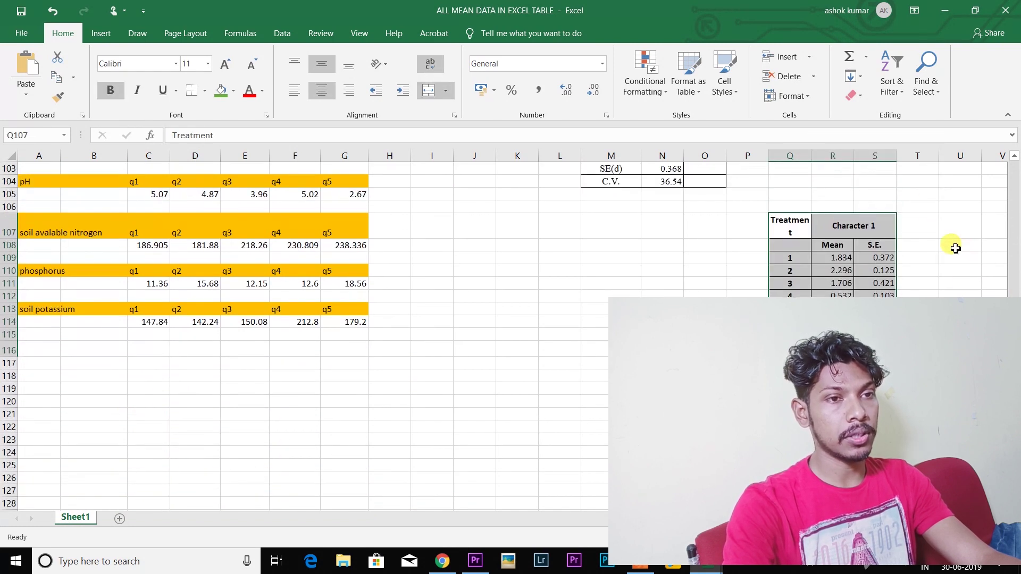
left_click_drag(832, 194, 791, 194)
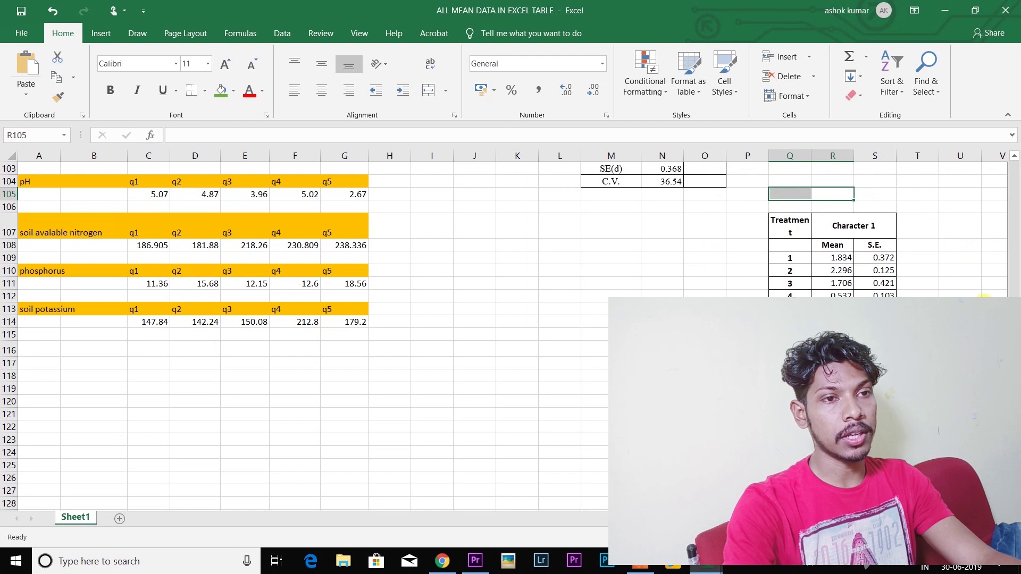
- Paste the means table again at cell D131, keeping source formatting
left_click(747, 350)
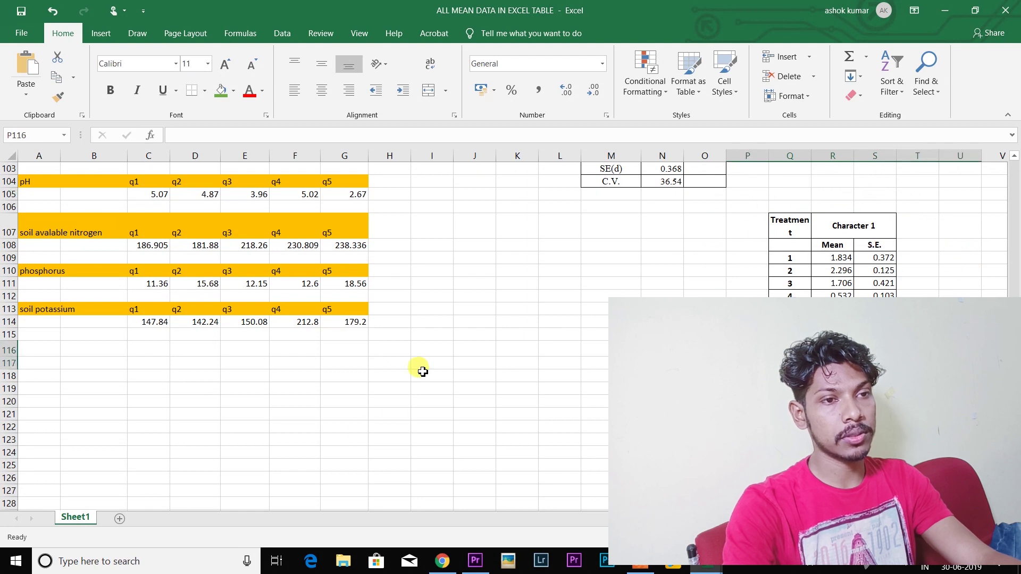
scroll(423, 367, "down", 8)
right_click(182, 219)
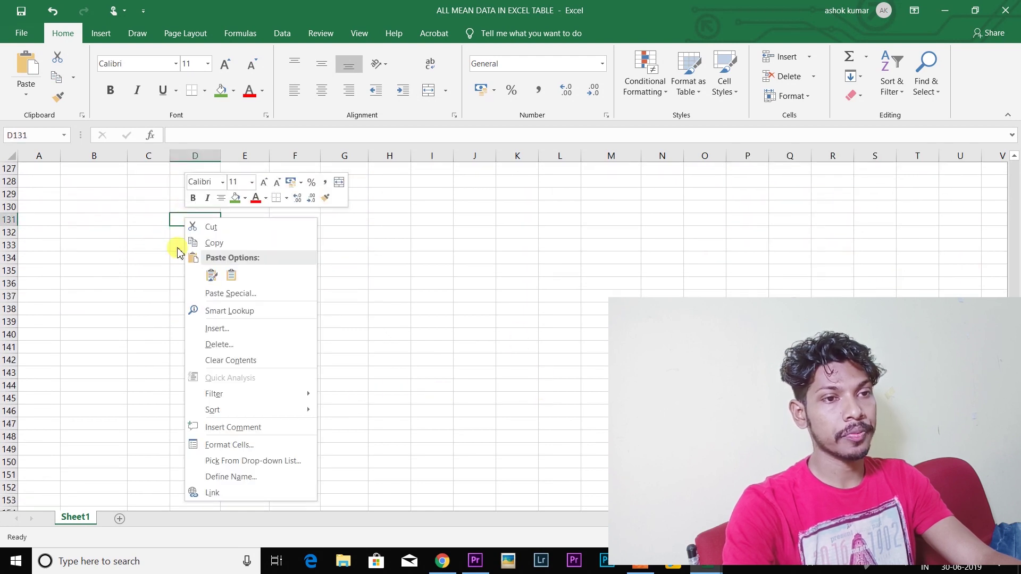
left_click(213, 275)
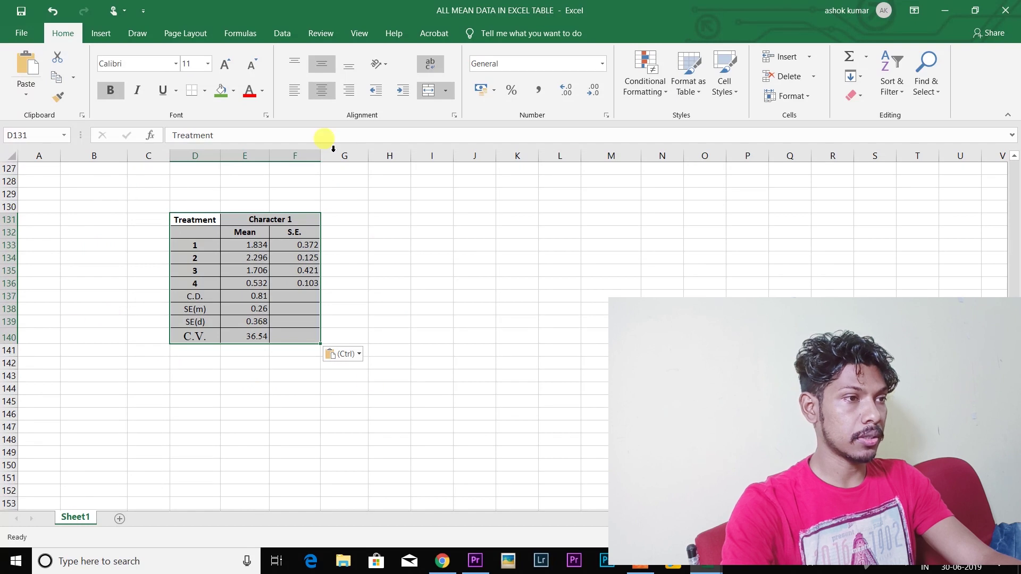
left_click(256, 364)
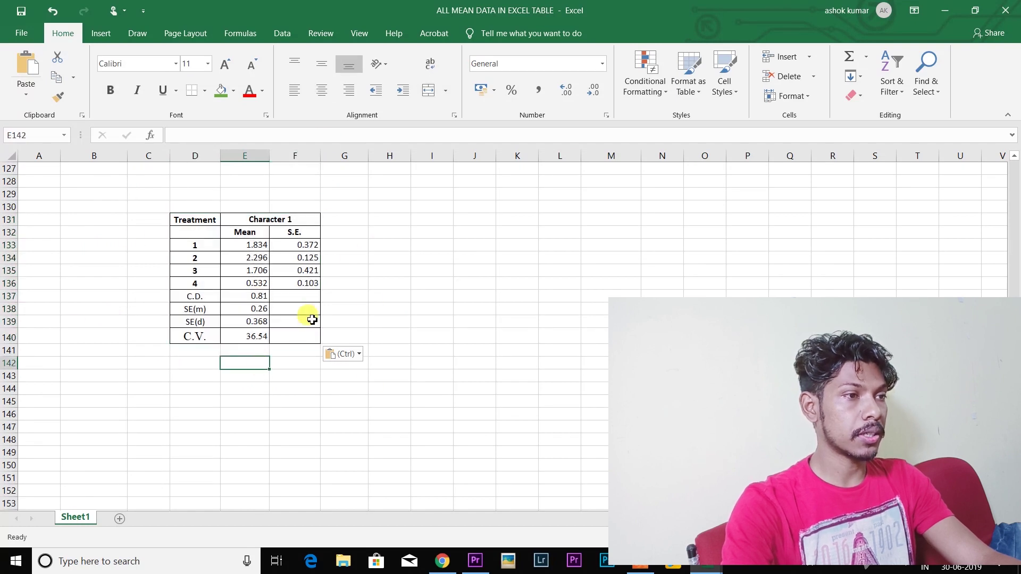